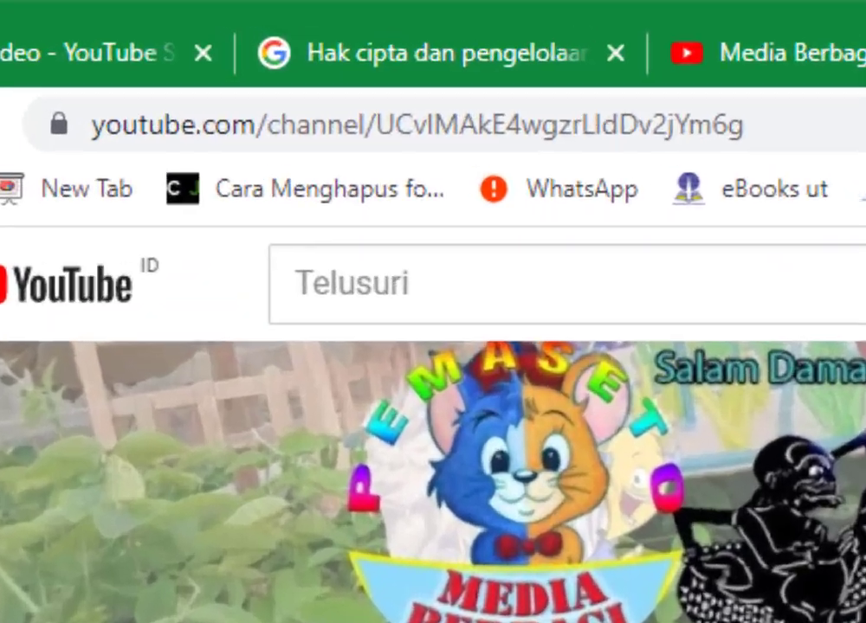
Load studio.youtube.com in a new tab to reach the YouTube Studio channel dashboard.
click(682, 21)
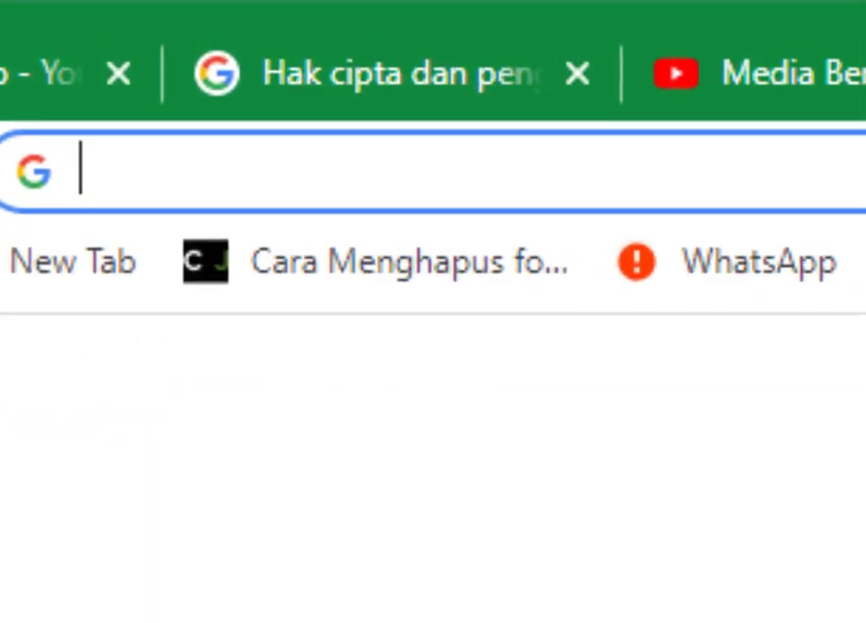
text(stu)
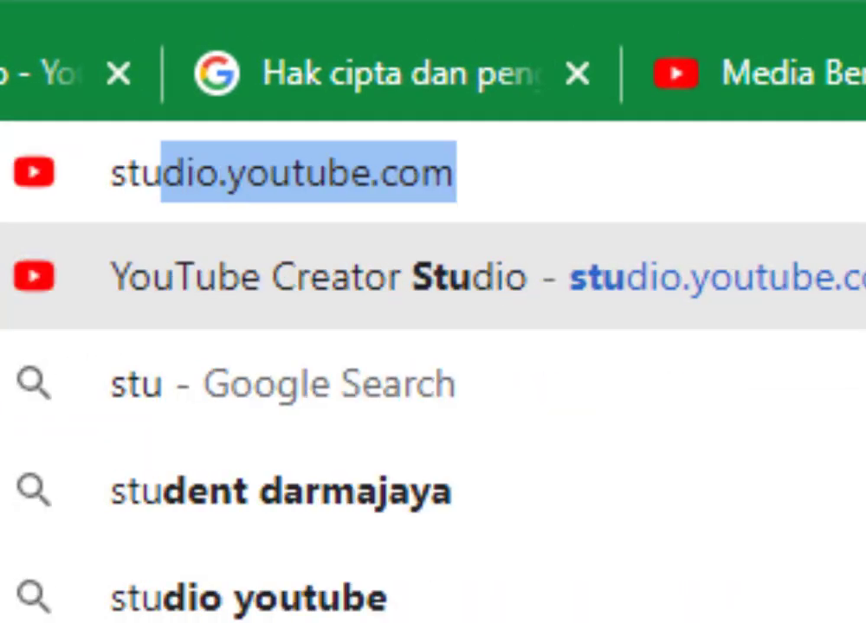
text(dio.youtubw)
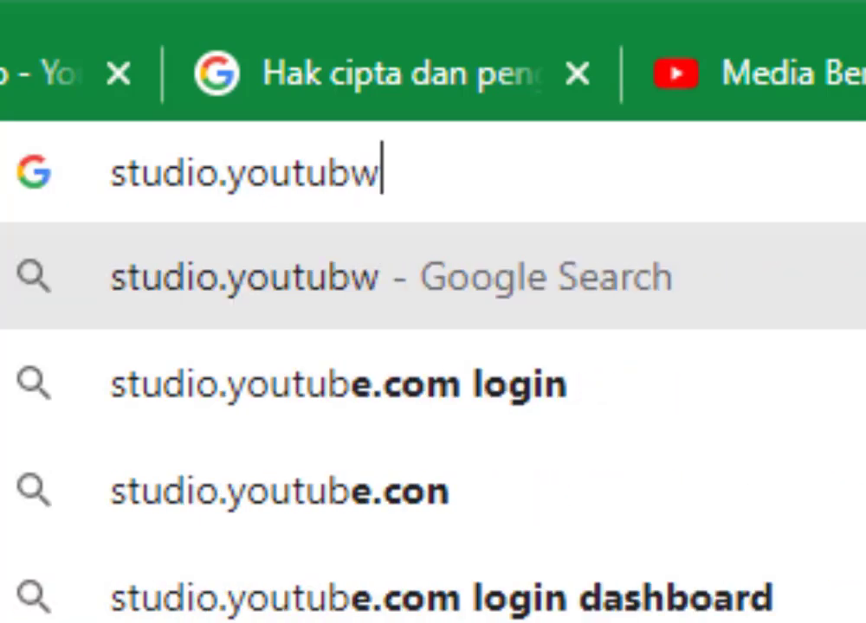
key(BackSpace)
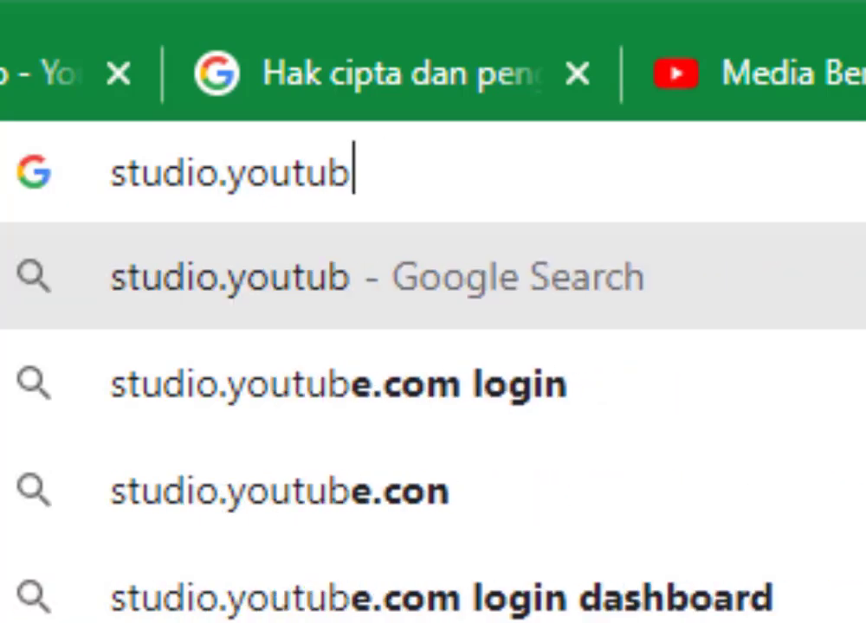
text(e.com)
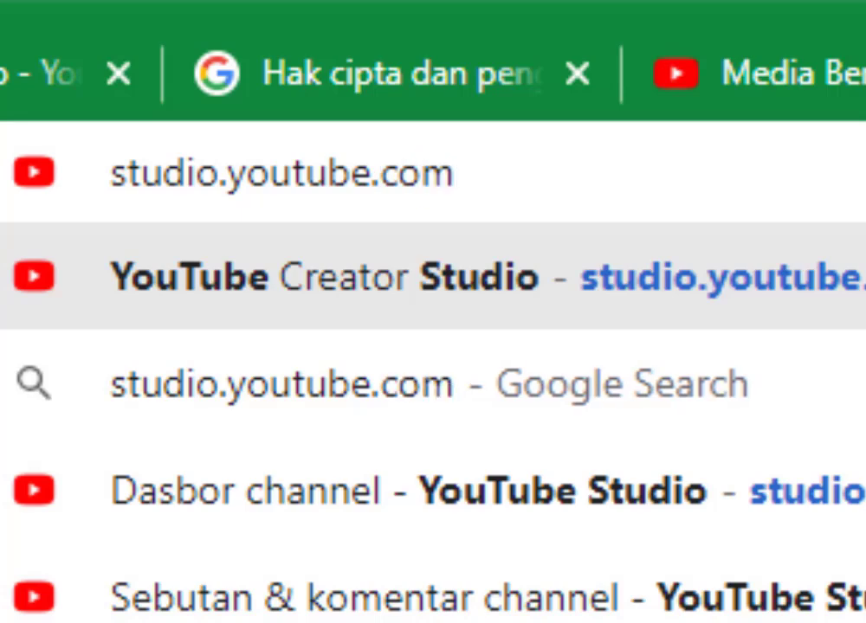
key(Return)
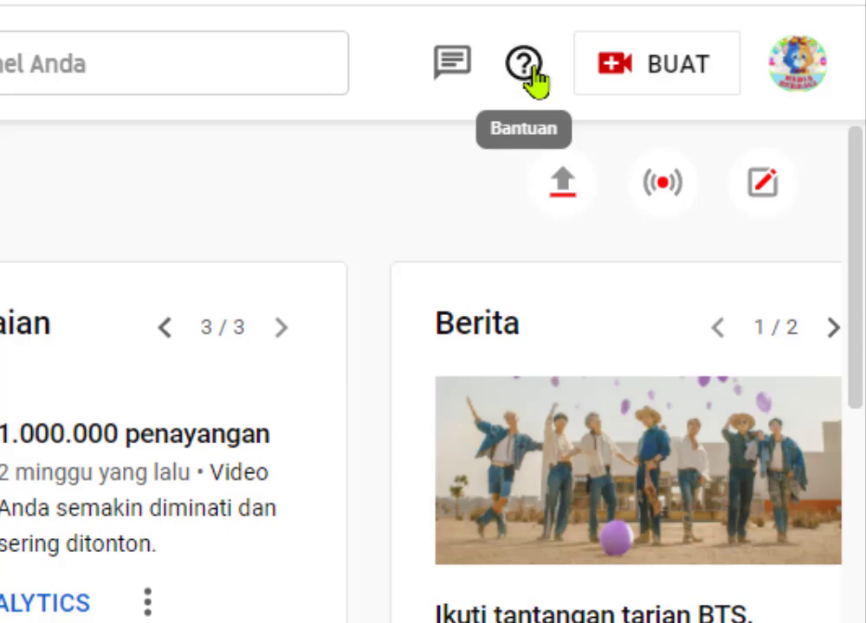
From YouTube Studio's Bantuan panel, open the full help centre via Lihat Semua Artikel.
click(530, 71)
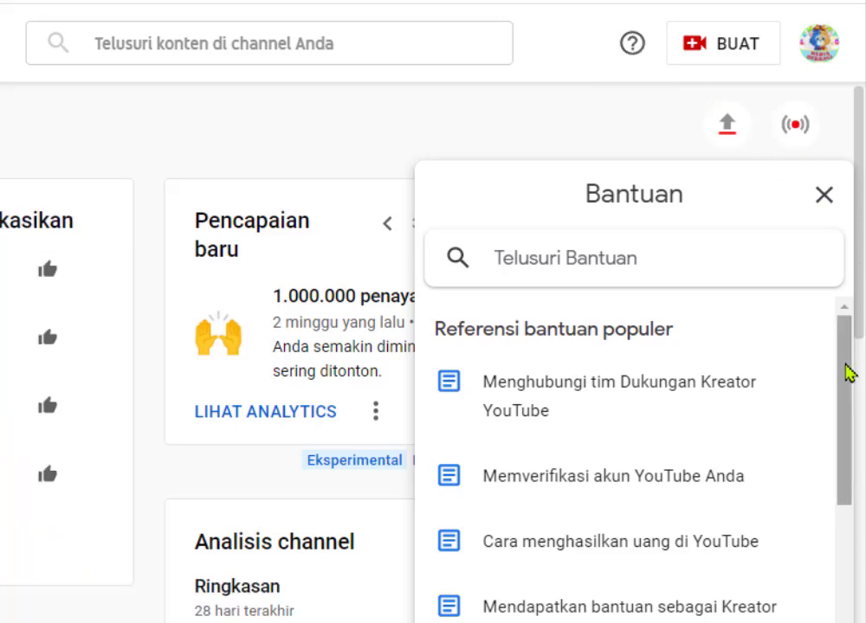
drag(846, 373, 850, 464)
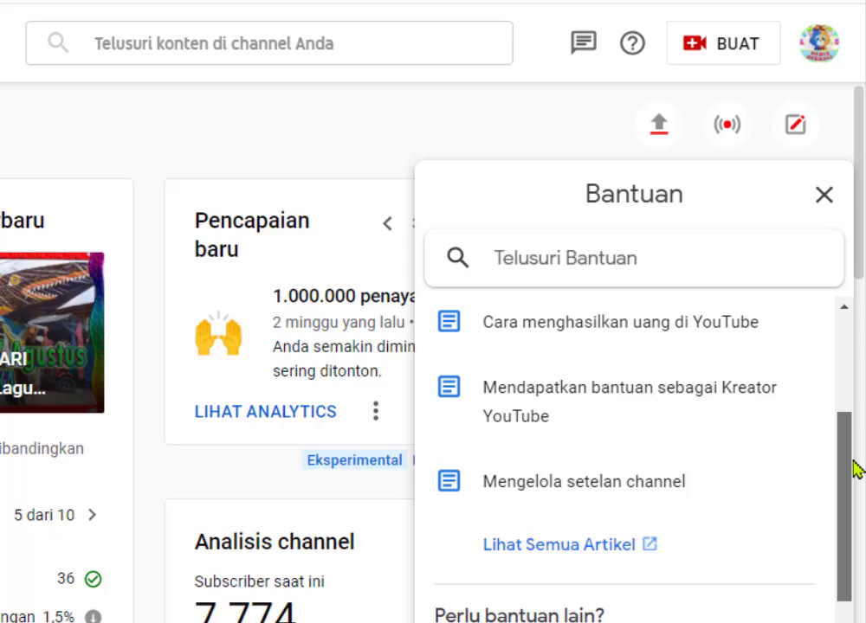
click(574, 553)
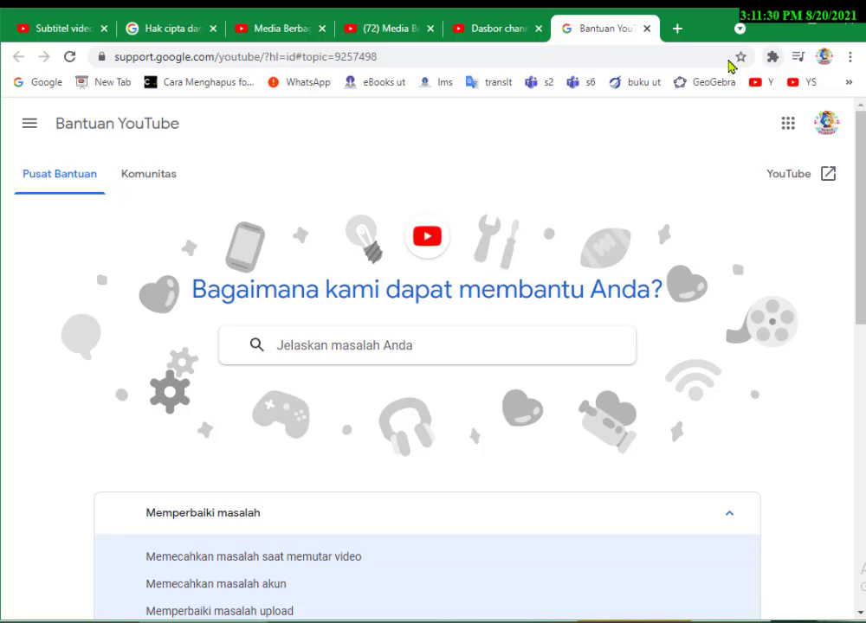
click(677, 30)
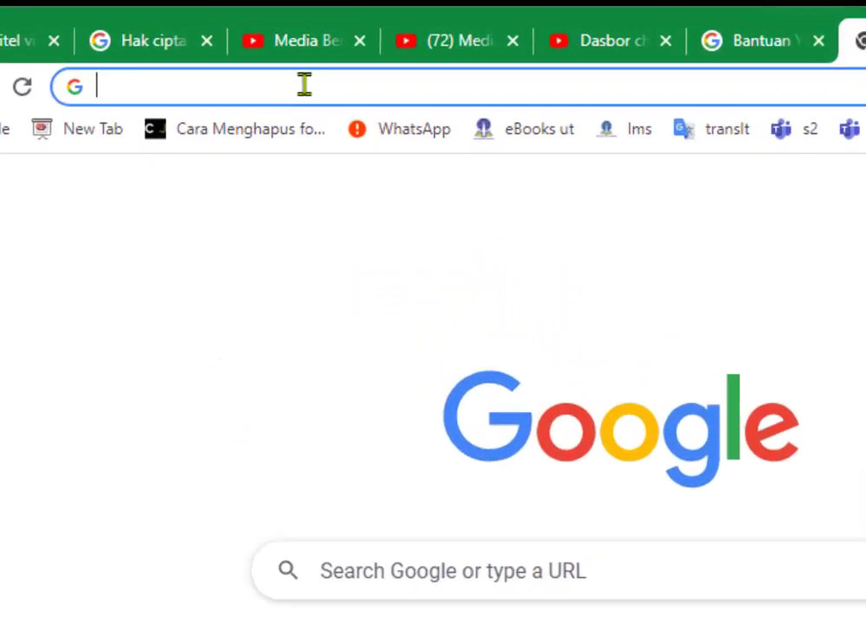
text(https://support.google.com/)
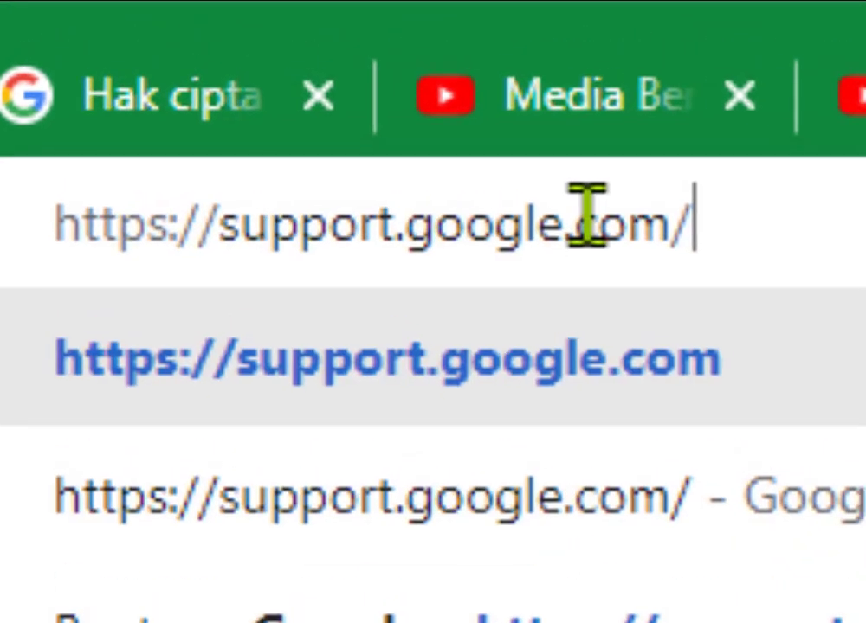
key(BackSpace)
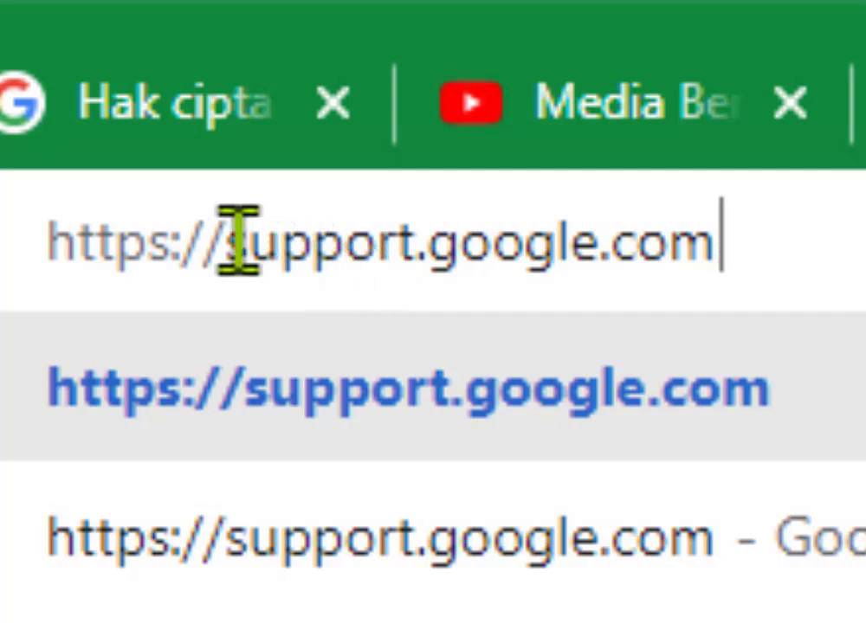
drag(229, 243, 37, 236)
key(BackSpace)
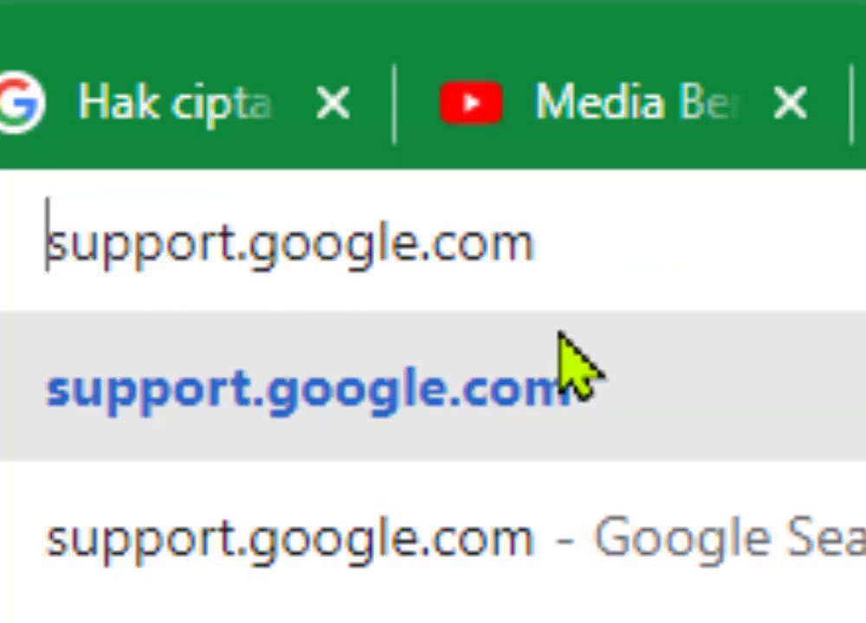
text(ww.)
key(BackSpace)
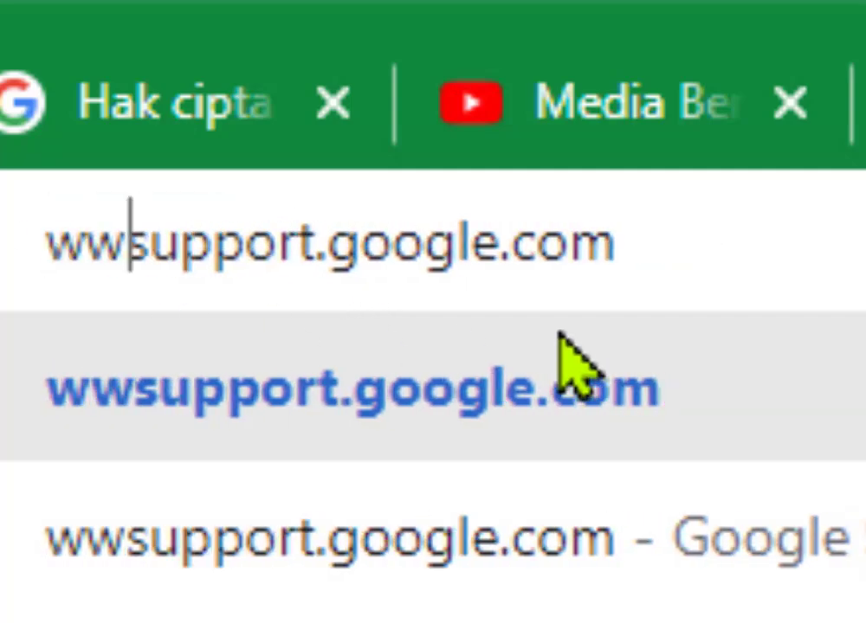
text(w.)
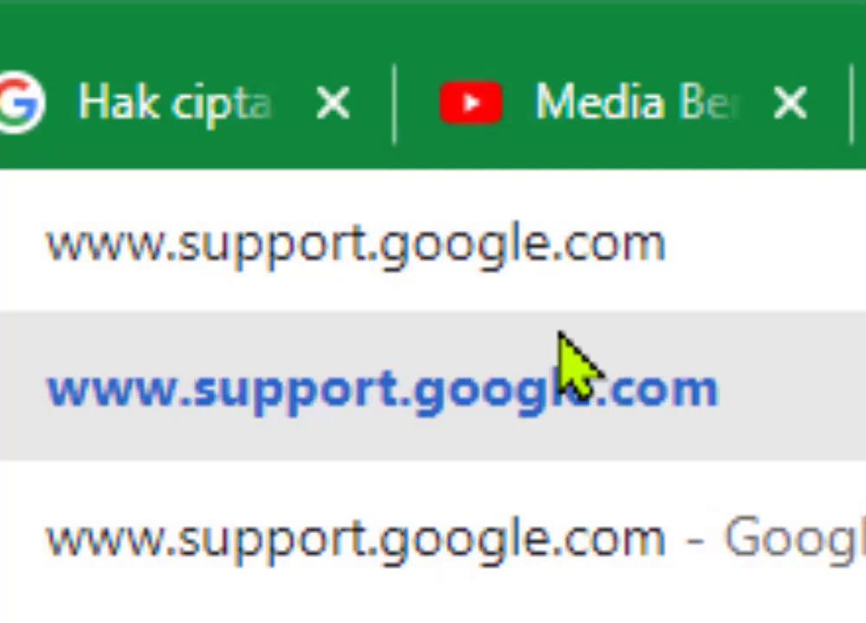
key(ctrl+a)
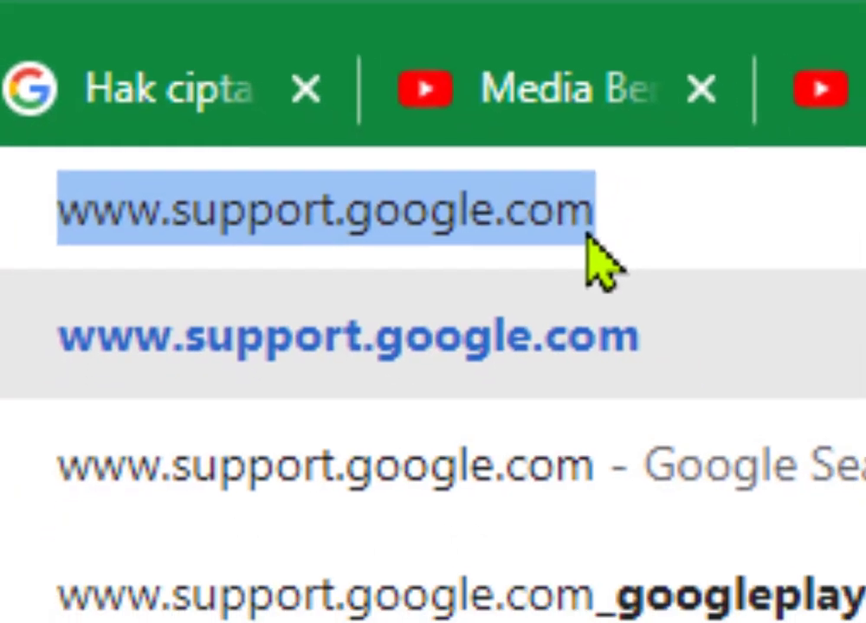
click(576, 281)
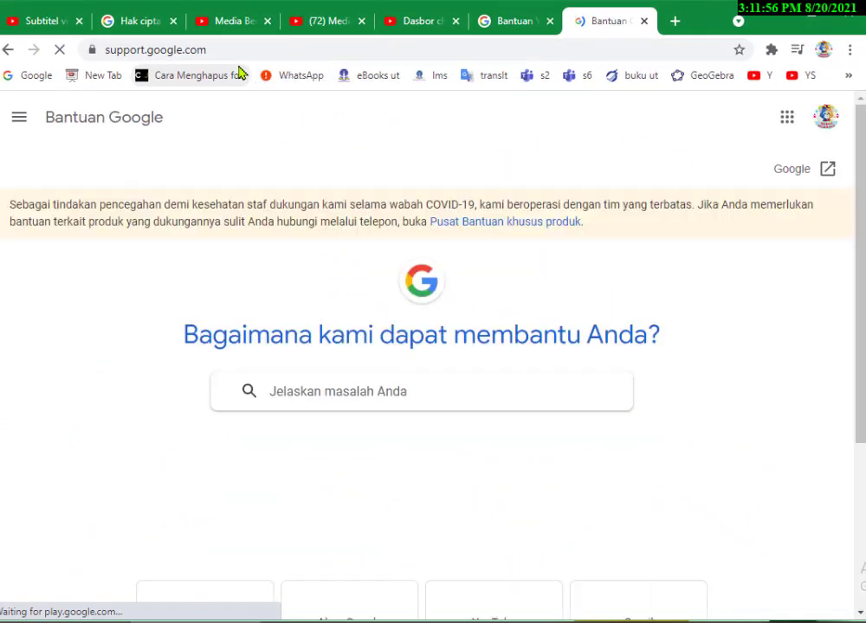
Compare the YouTube Help and Google Help tabs by switching between them.
click(517, 21)
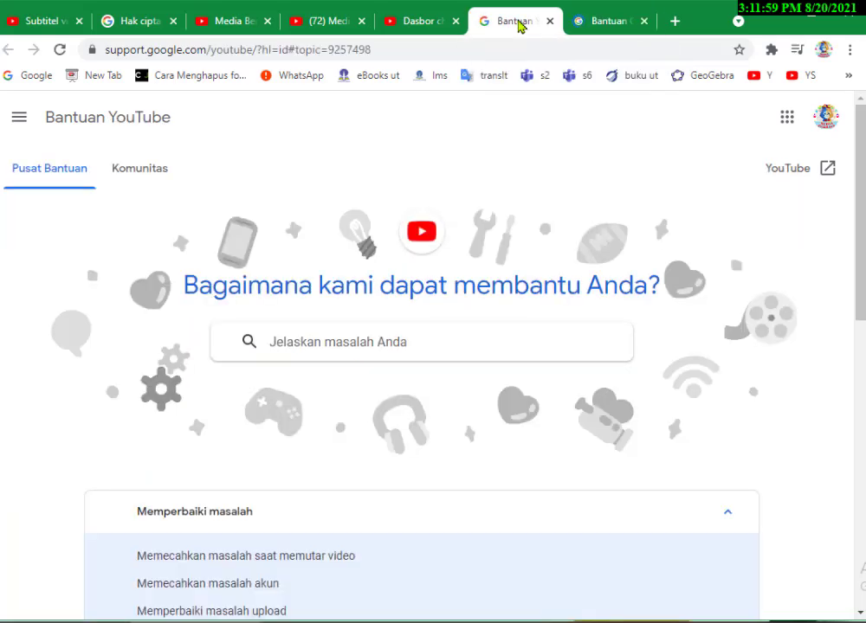
click(598, 28)
click(519, 27)
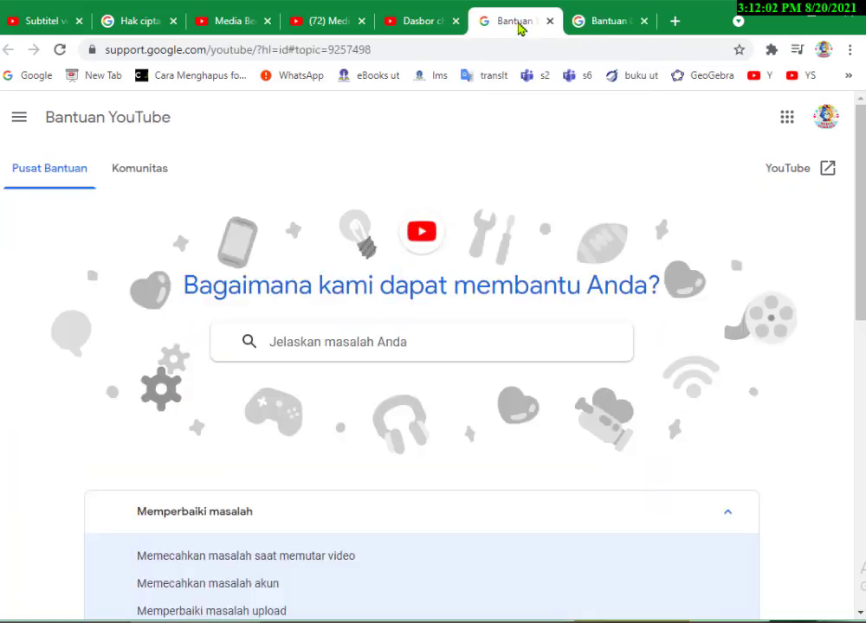
click(589, 25)
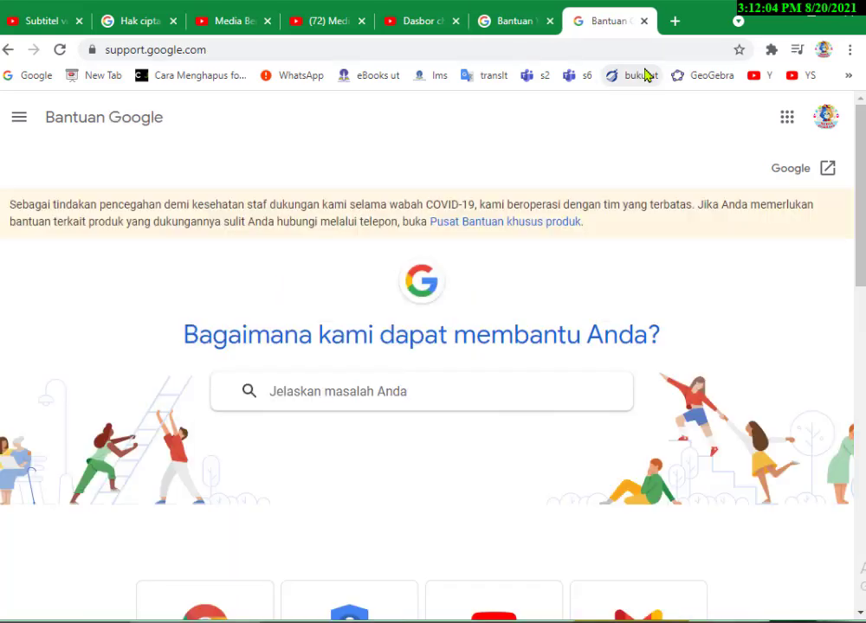
scroll(844, 242, down, 6)
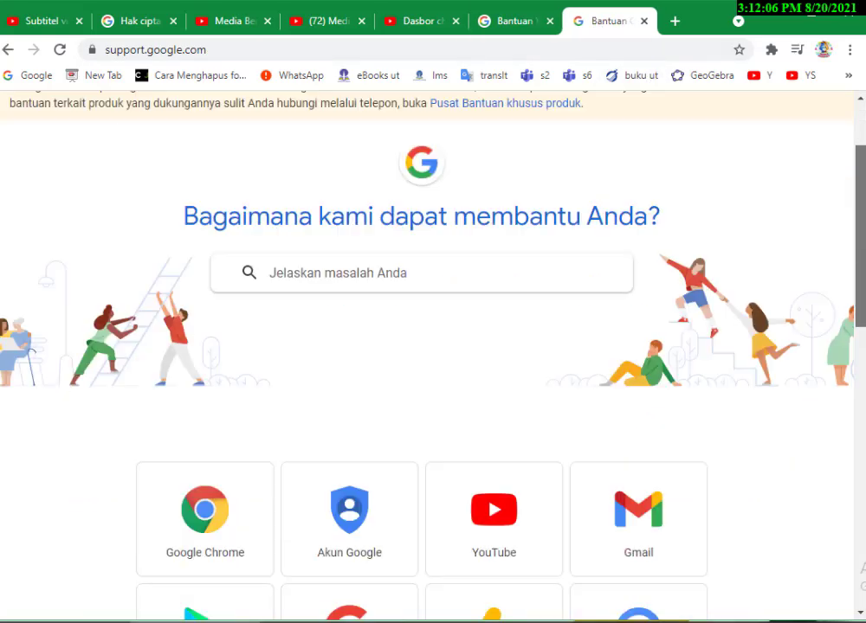
scroll(852, 259, up, 6)
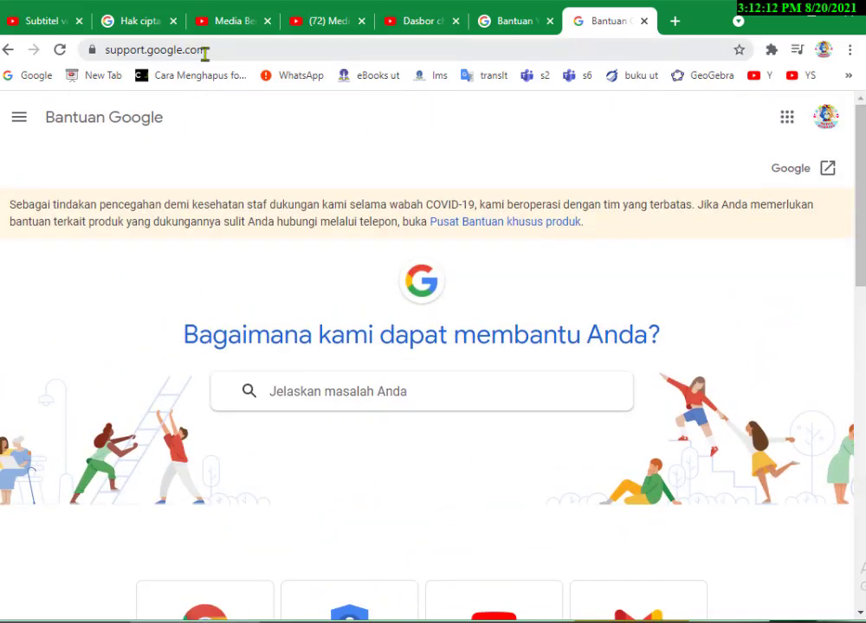
Open the YouTube help centre from the Google Help product cards.
click(210, 51)
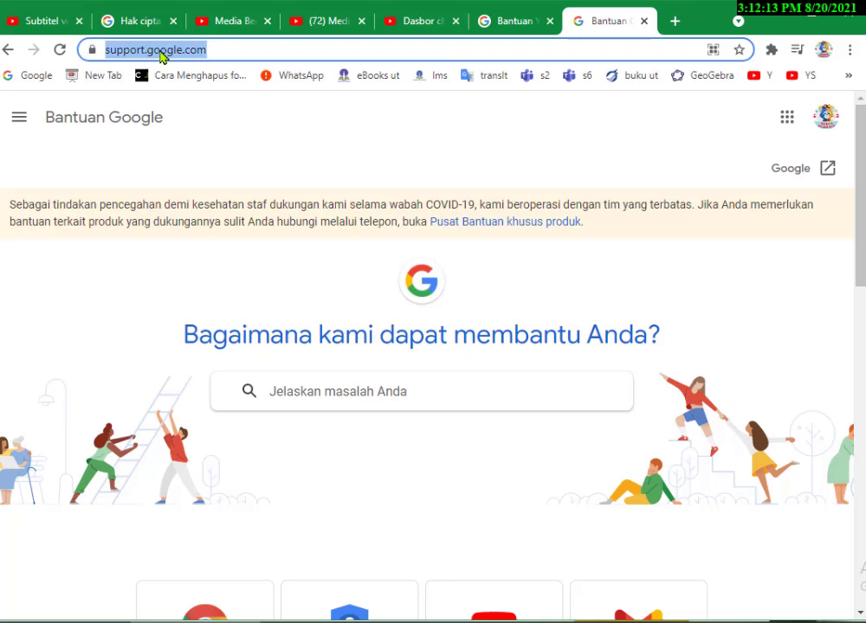
click(851, 227)
scroll(504, 374, down, 3)
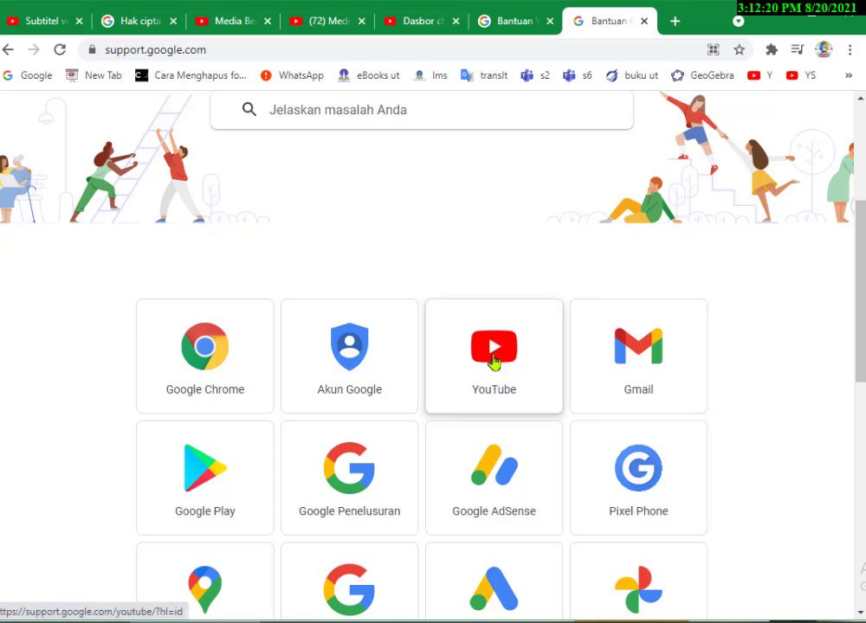
click(489, 357)
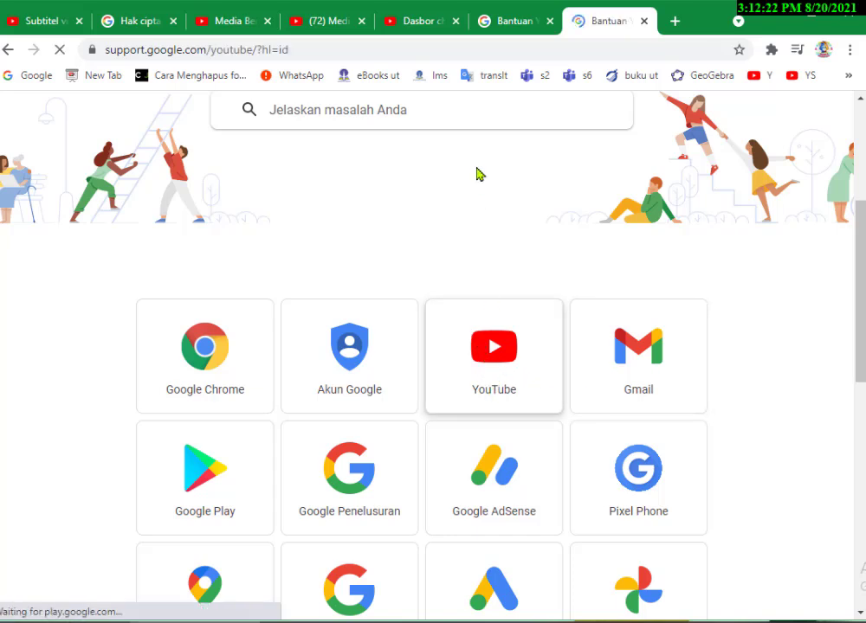
click(515, 24)
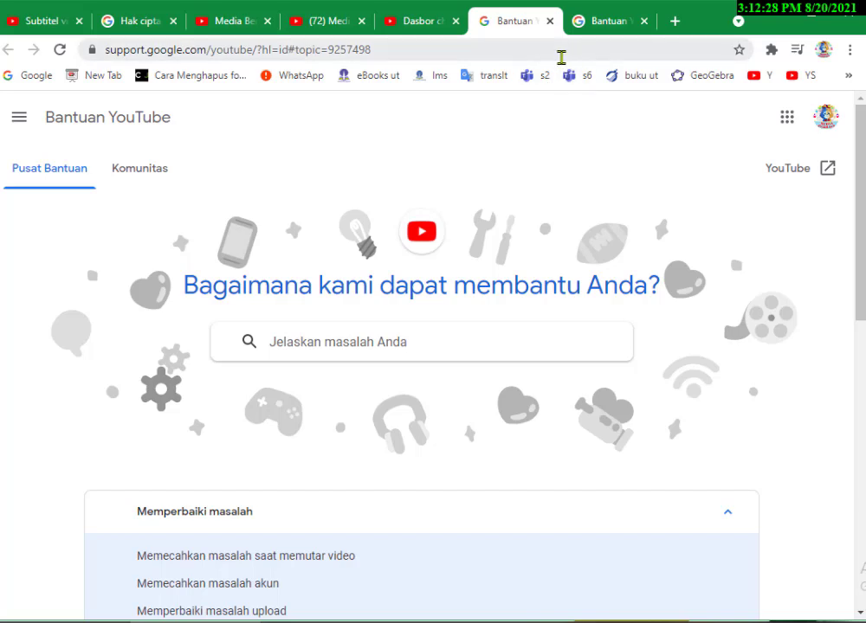
click(607, 24)
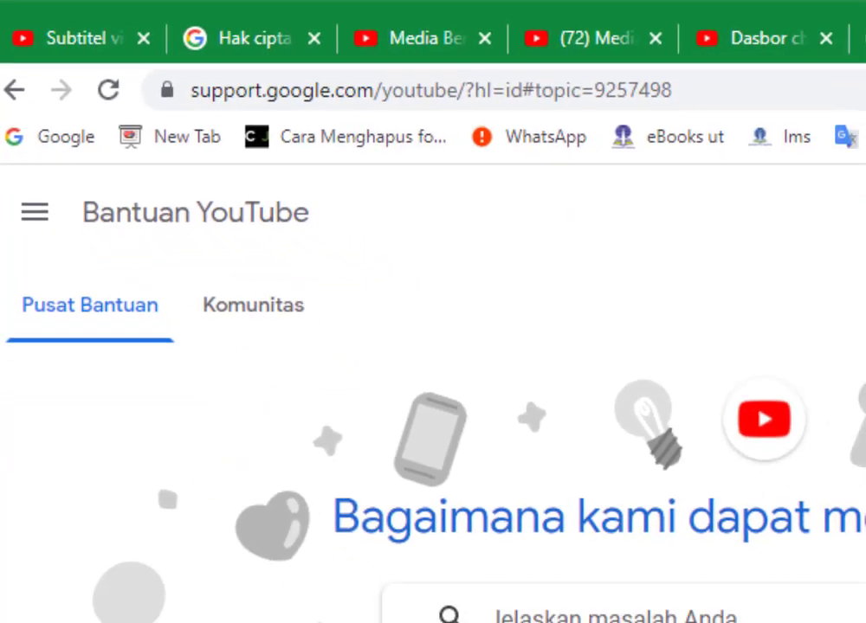
Expand the 'Kebijakan, keamanan, dan hak cipta' topic down to 'Hak cipta dan pengelolaan hak'.
scroll(554, 484, down, 1)
scroll(433, 373, down, 4)
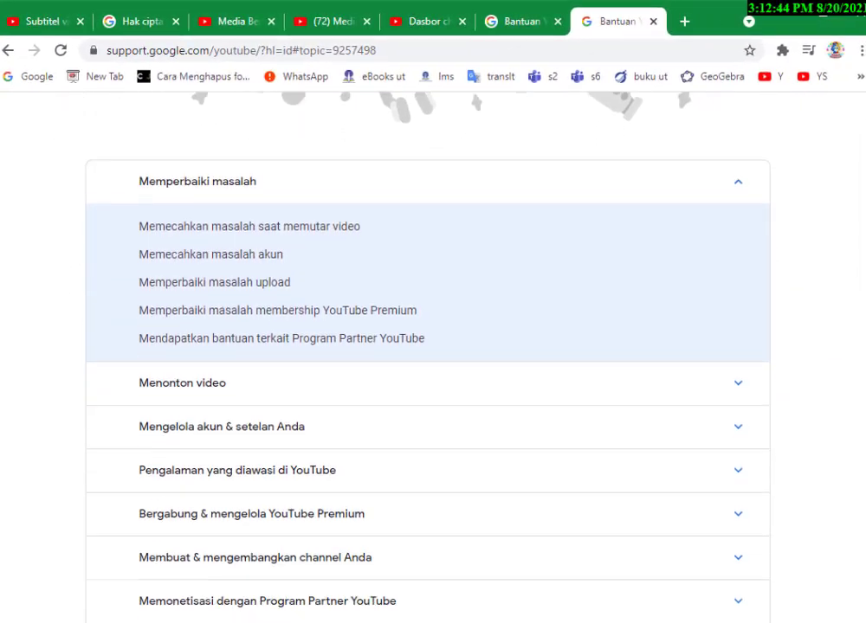
scroll(428, 346, down, 3)
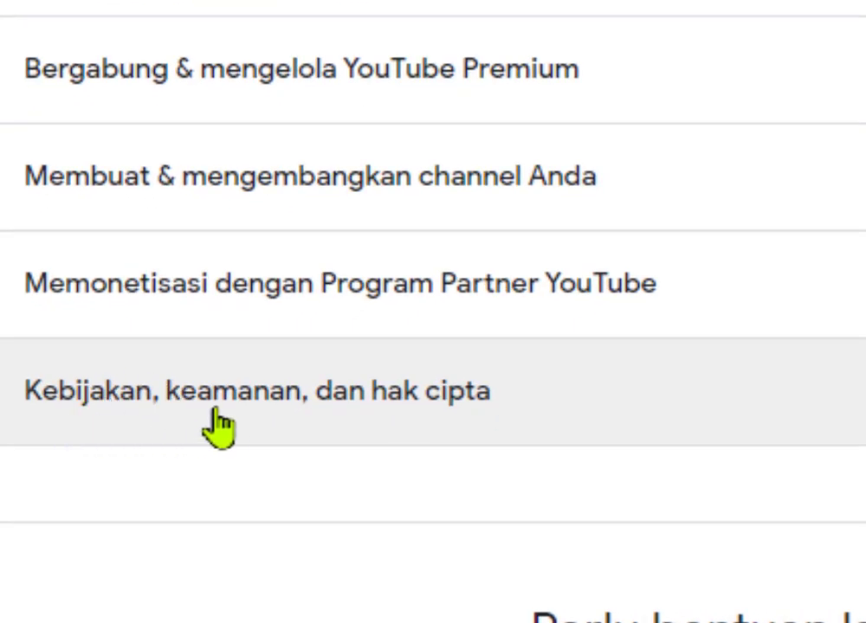
click(418, 407)
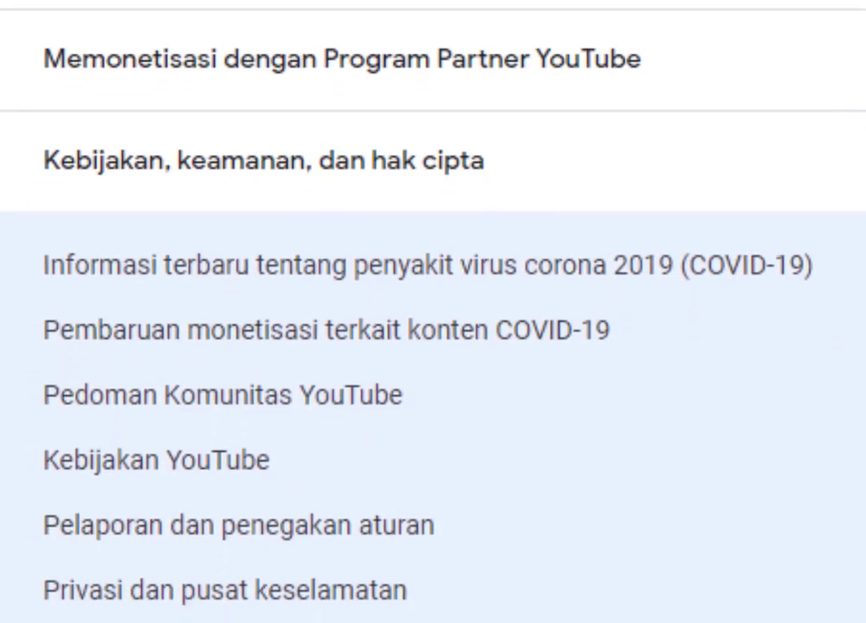
scroll(418, 346, down, 3)
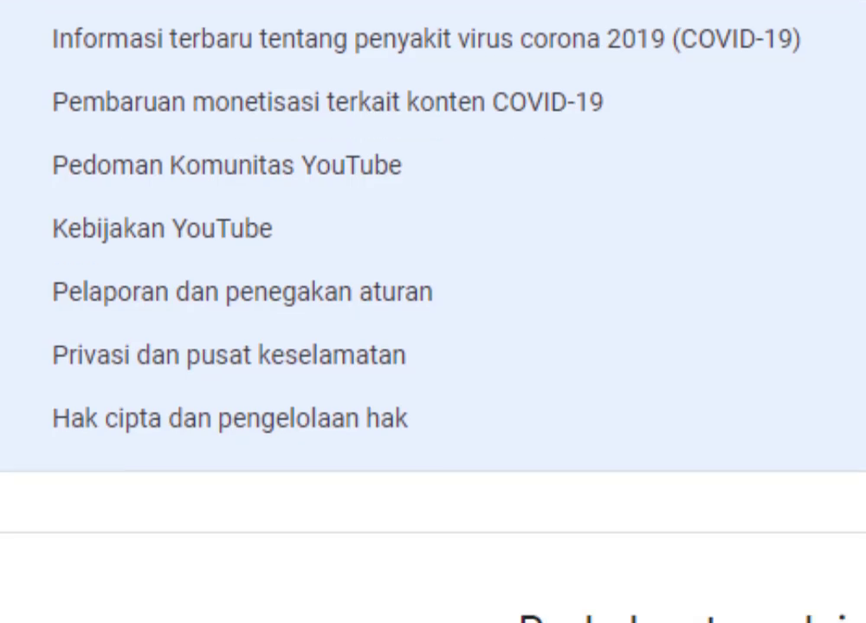
scroll(418, 346, down, 1)
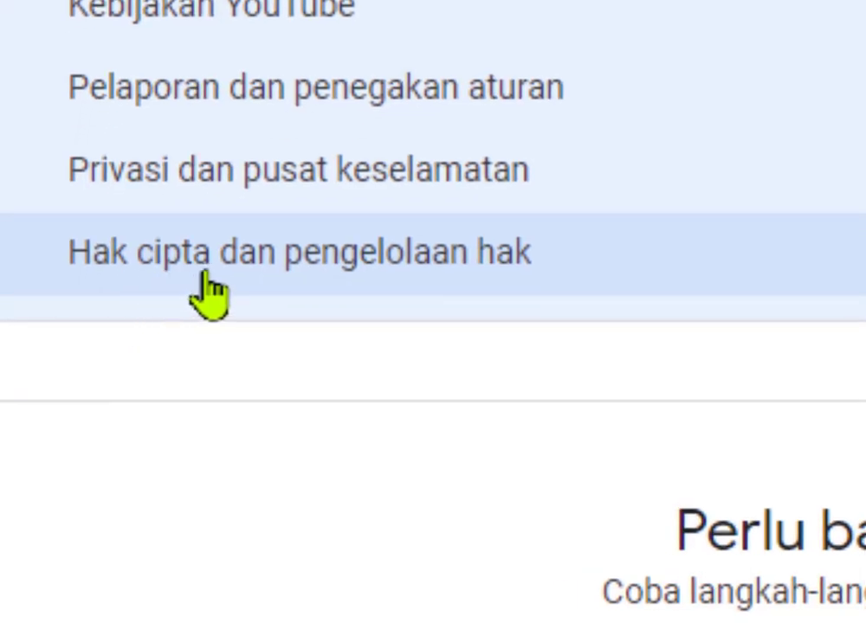
Open 'Hak cipta dan pengelolaan hak' and bring its Content ID and Program Verifikasi Konten links into view.
click(256, 278)
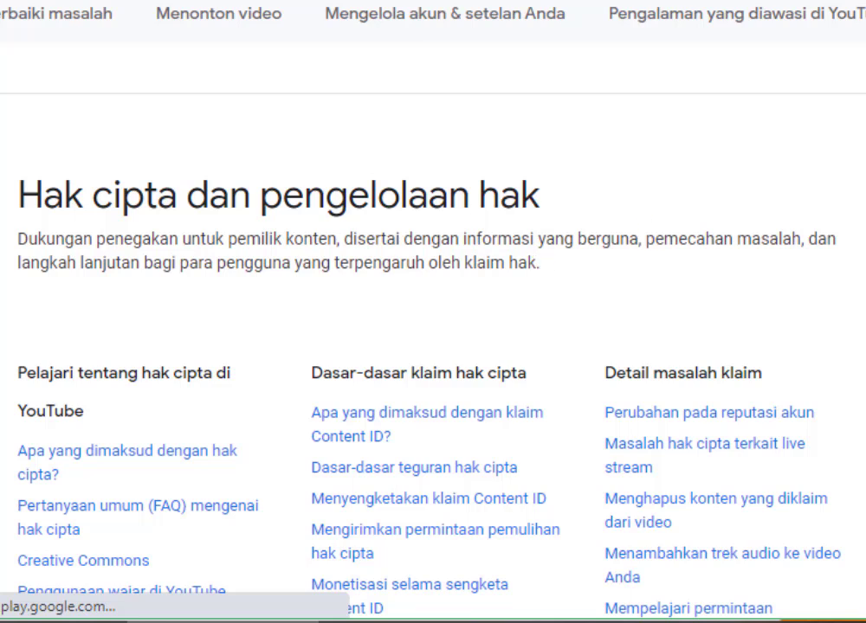
scroll(433, 312, down, 3)
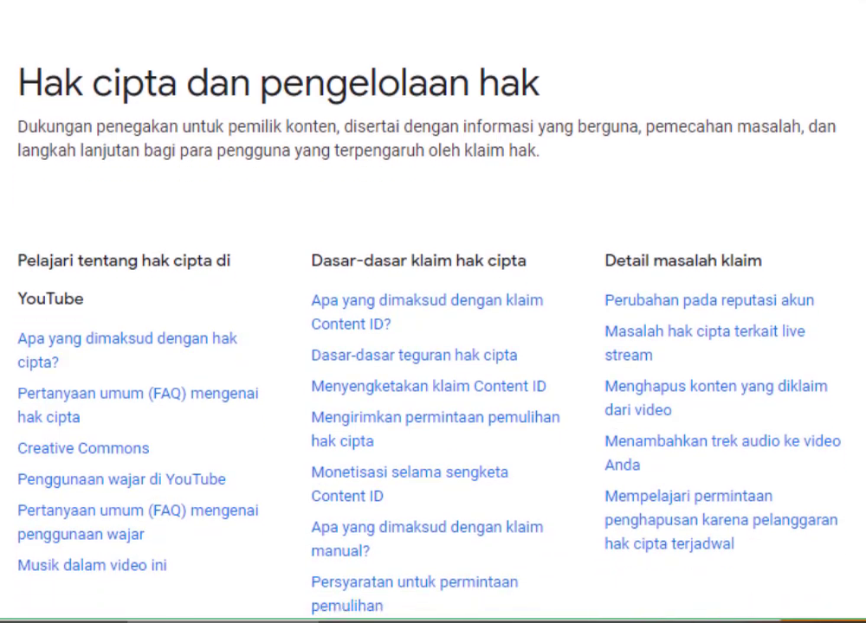
scroll(433, 312, down, 3)
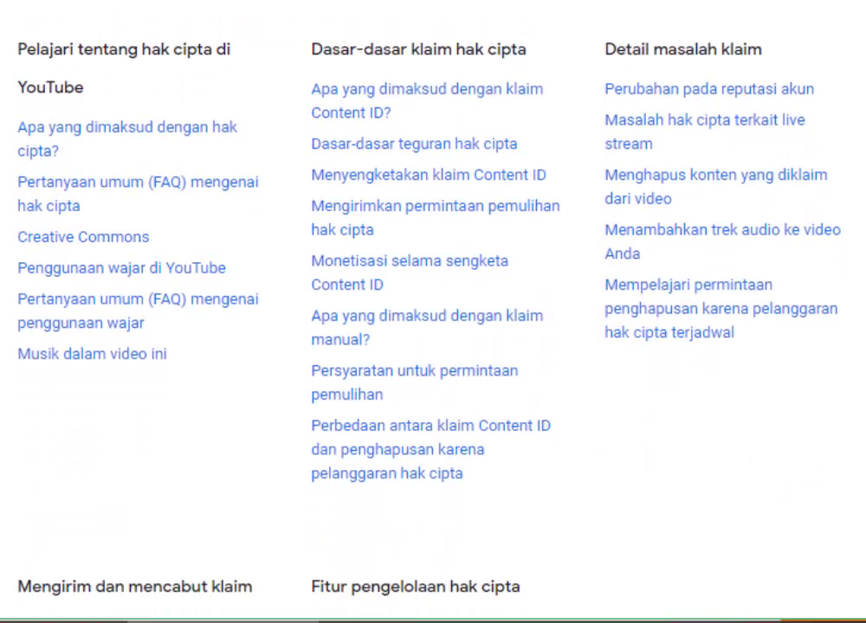
scroll(433, 312, down, 5)
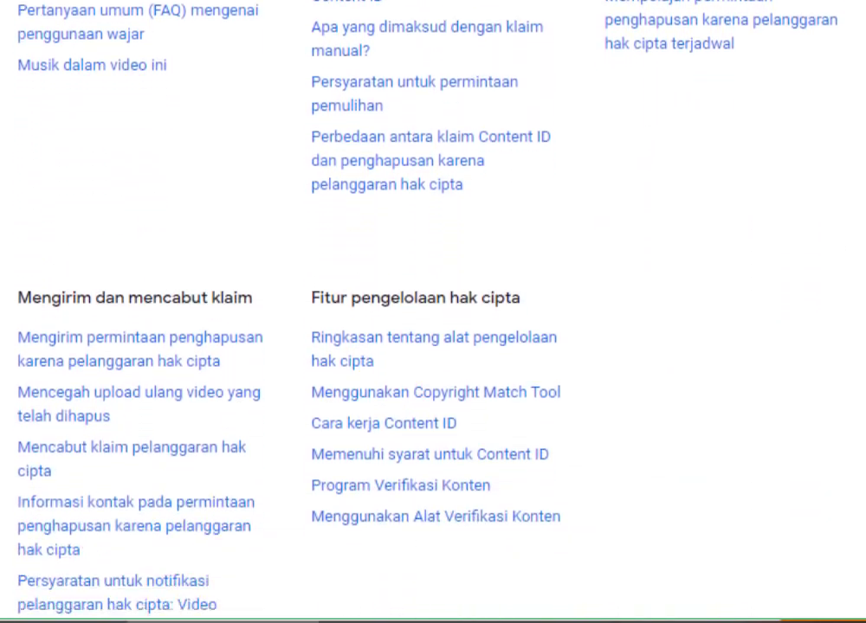
scroll(433, 311, up, 5)
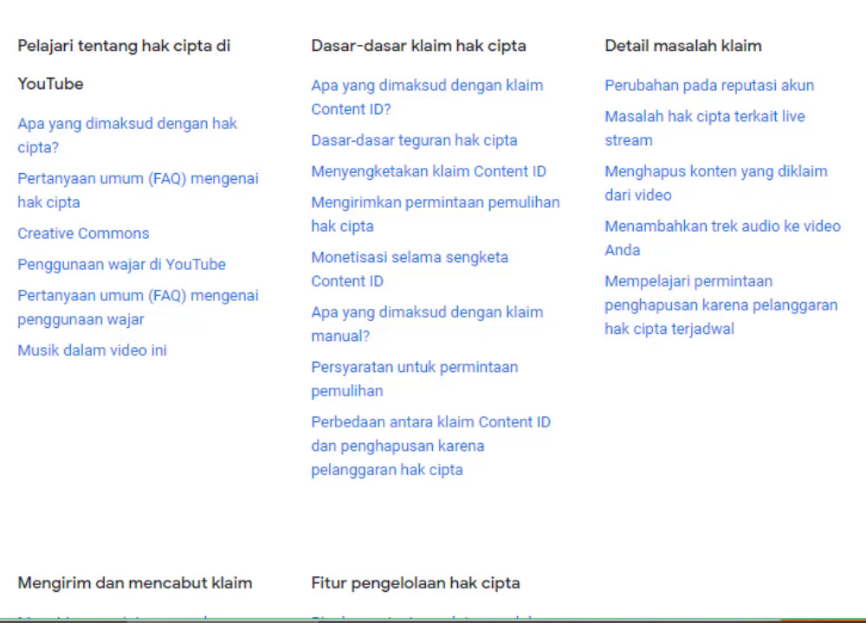
scroll(433, 311, down, 5)
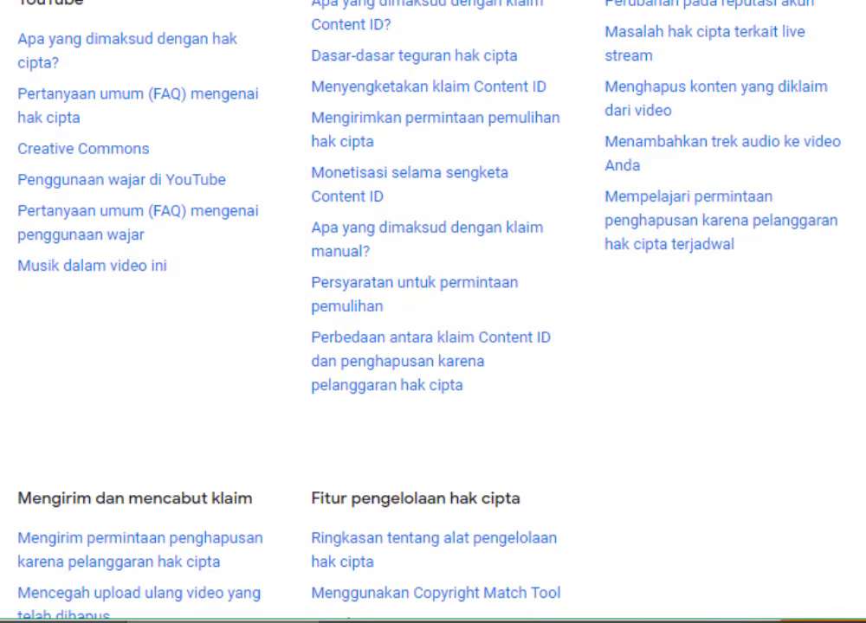
scroll(433, 312, down, 1)
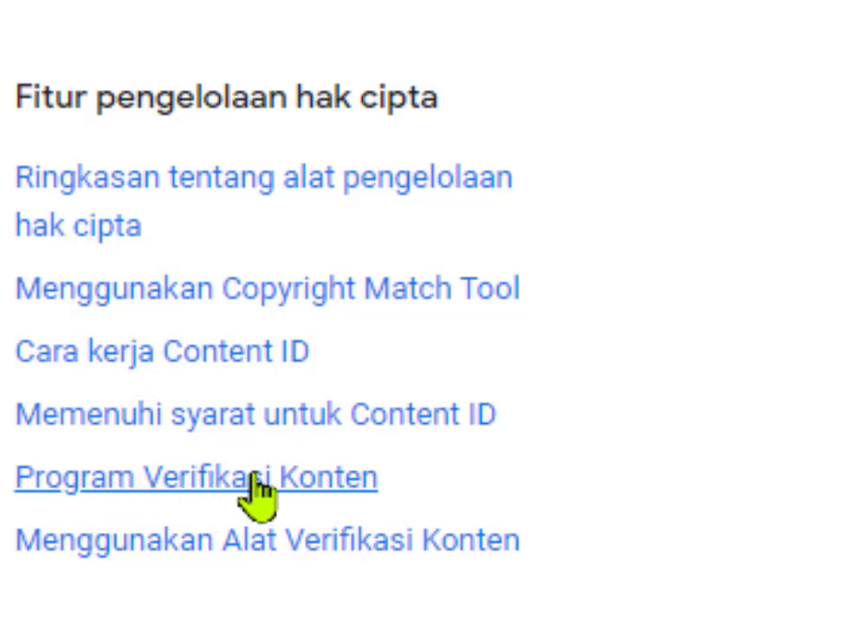
Open the 'Program Verifikasi Konten' article under Fitur pengelolaan hak cipta.
click(308, 490)
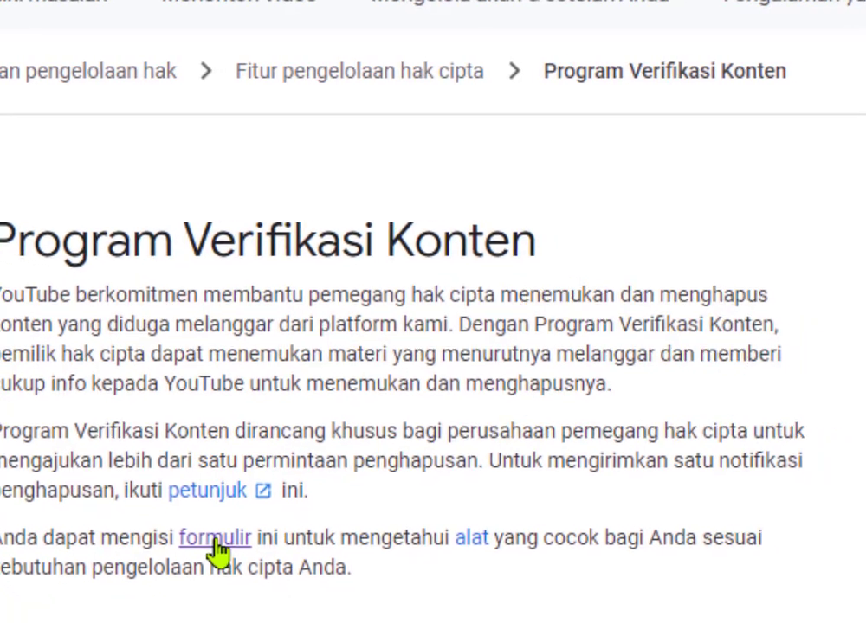
Follow the article's 'formulir' link to the empty copyright management request form.
click(185, 523)
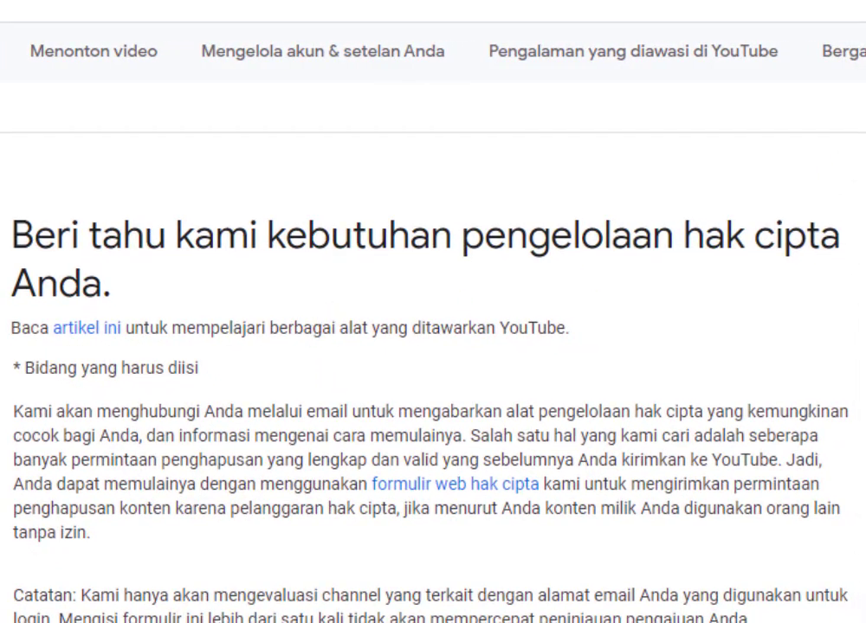
scroll(433, 346, down, 2)
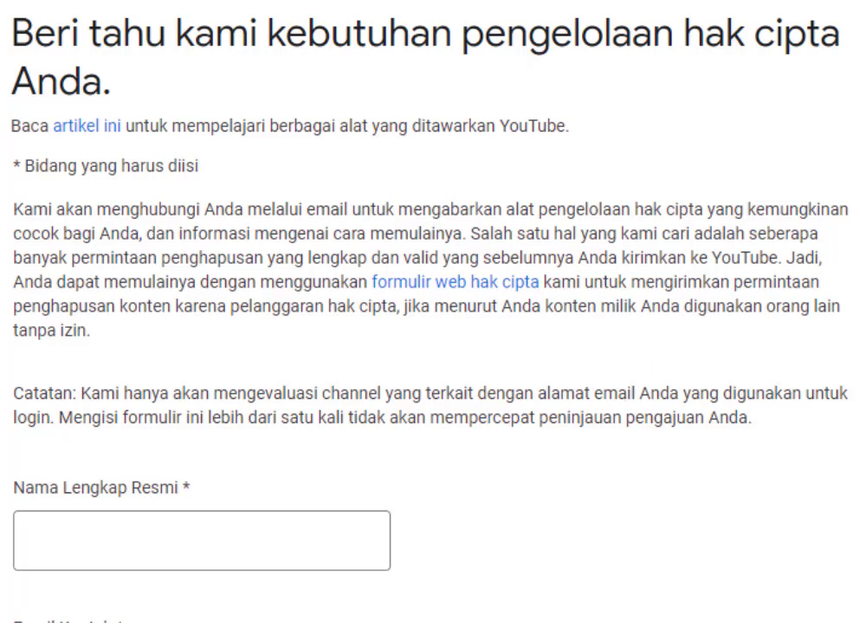
scroll(337, 311, down, 5)
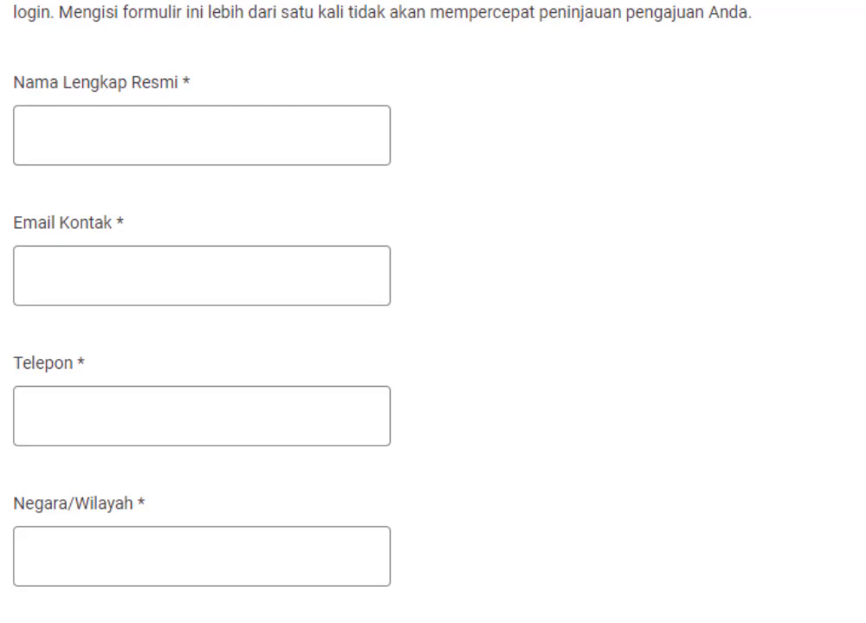
scroll(193, 91, down, 1)
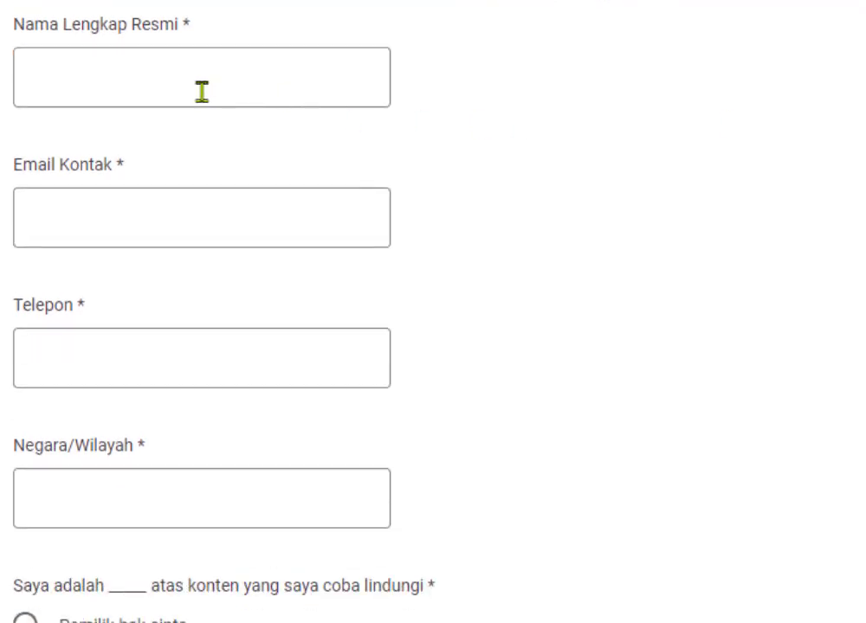
Enter the official full name and the contact e-mail address.
click(182, 89)
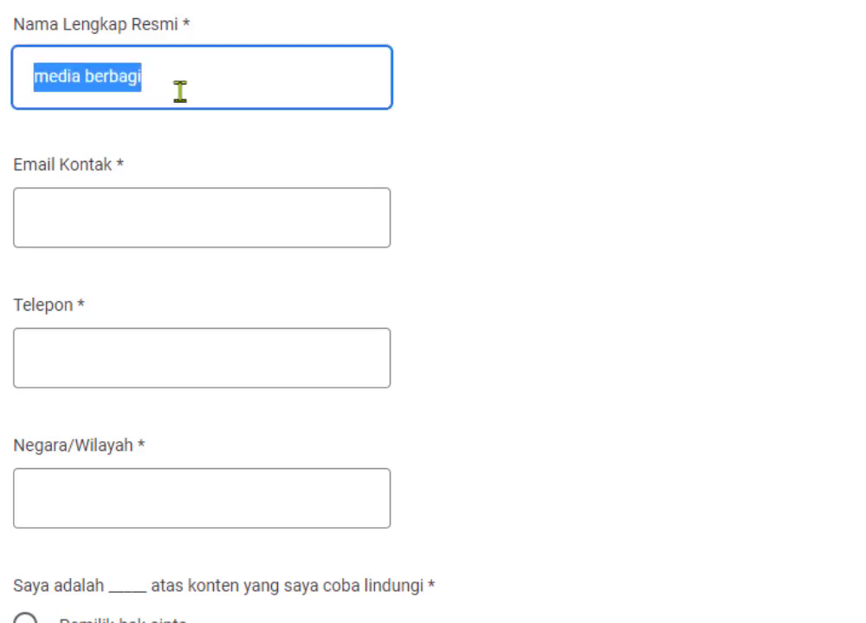
text(MEDIA BERBAGI)
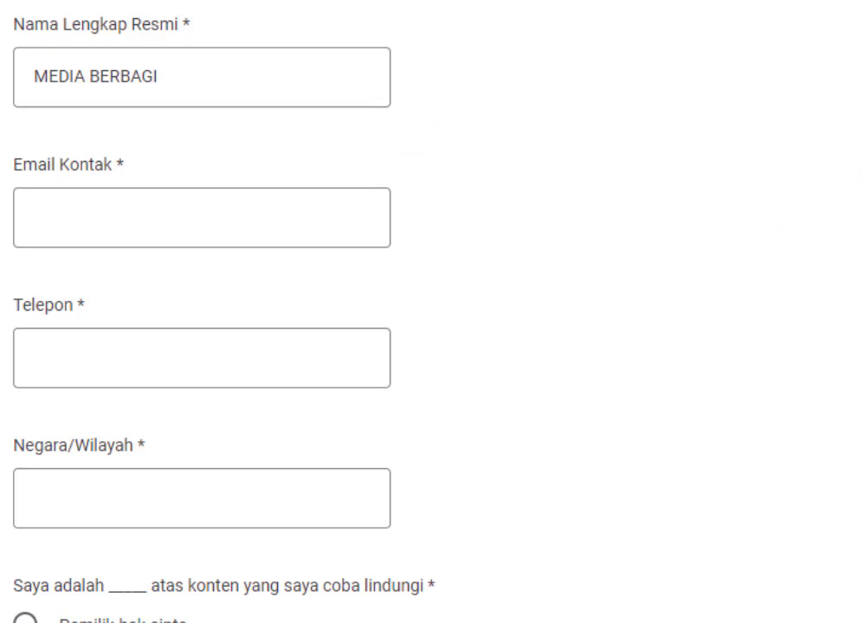
scroll(433, 312, down, 1)
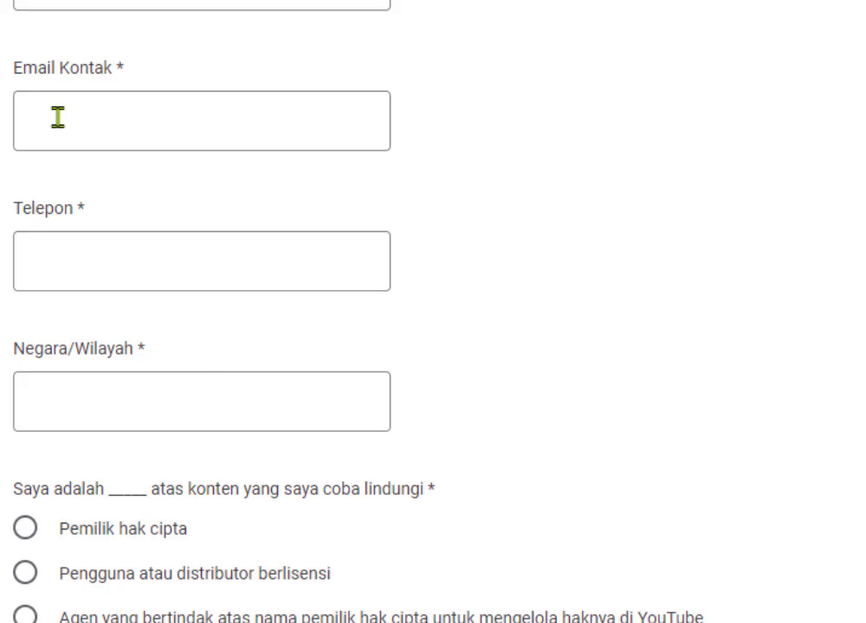
click(57, 117)
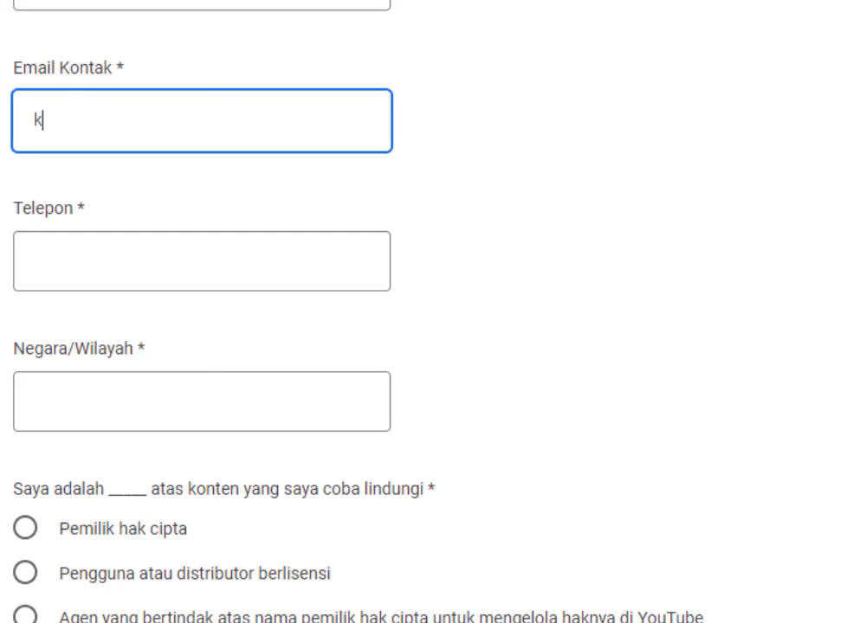
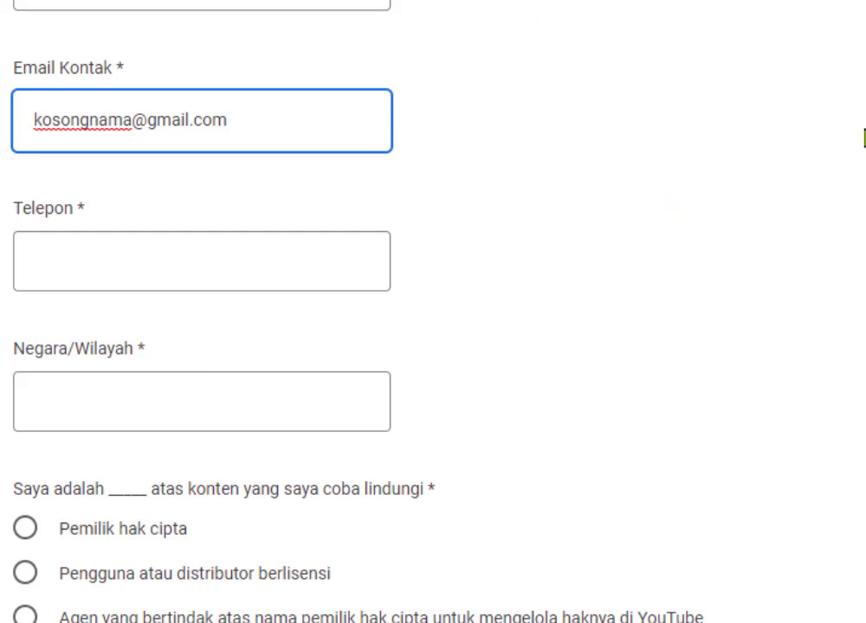
scroll(433, 312, down, 3)
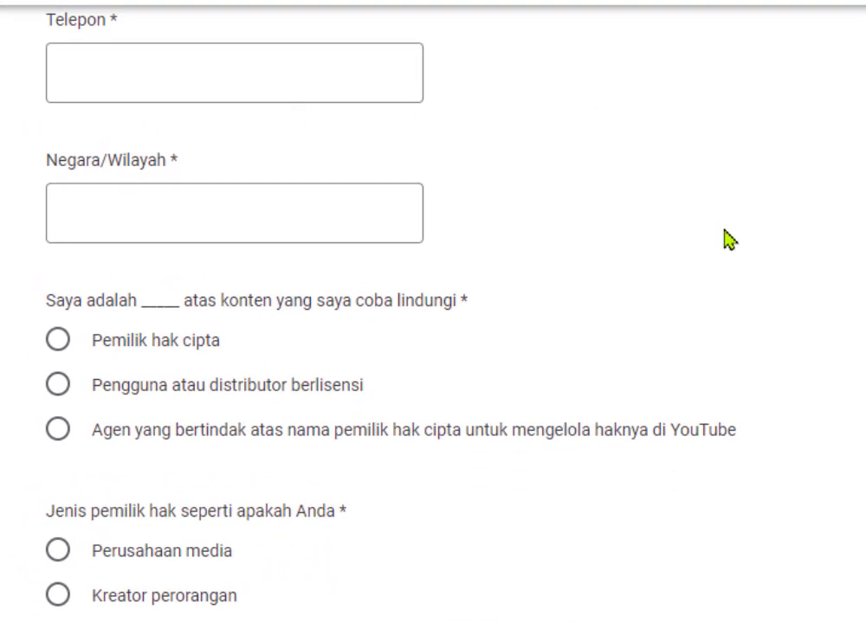
Enter the phone number and choose INDONESIA as Negara/Wilayah.
click(125, 78)
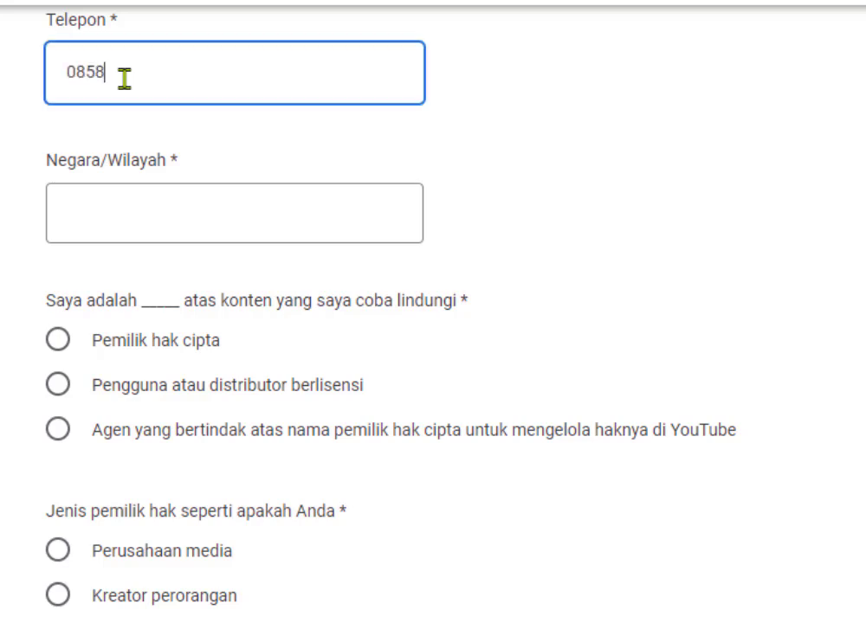
click(152, 218)
click(74, 275)
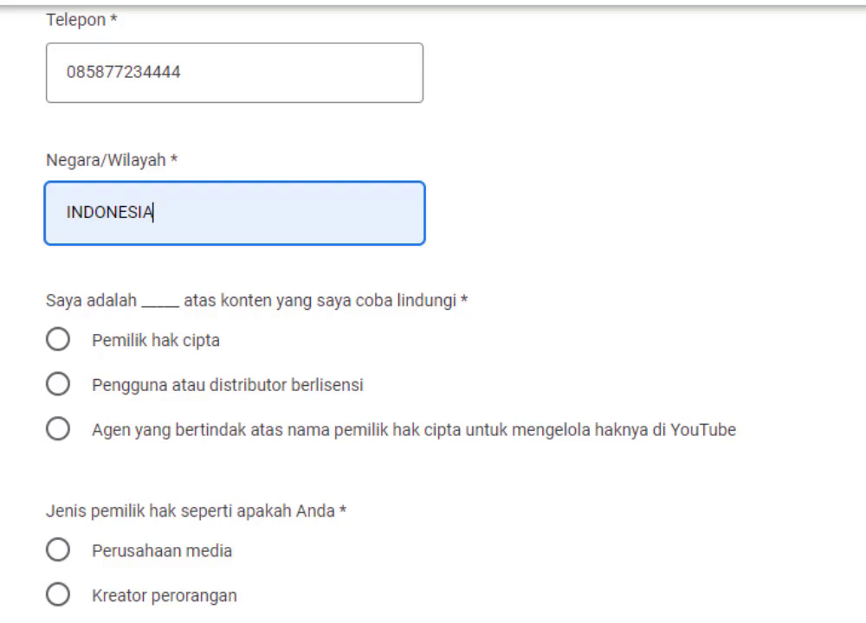
scroll(433, 311, down, 3)
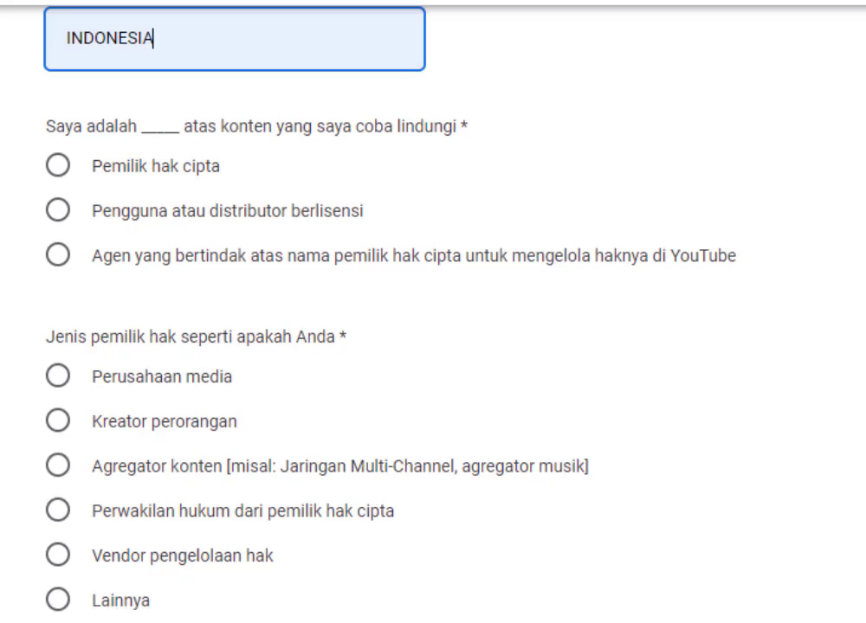
scroll(433, 311, down, 2)
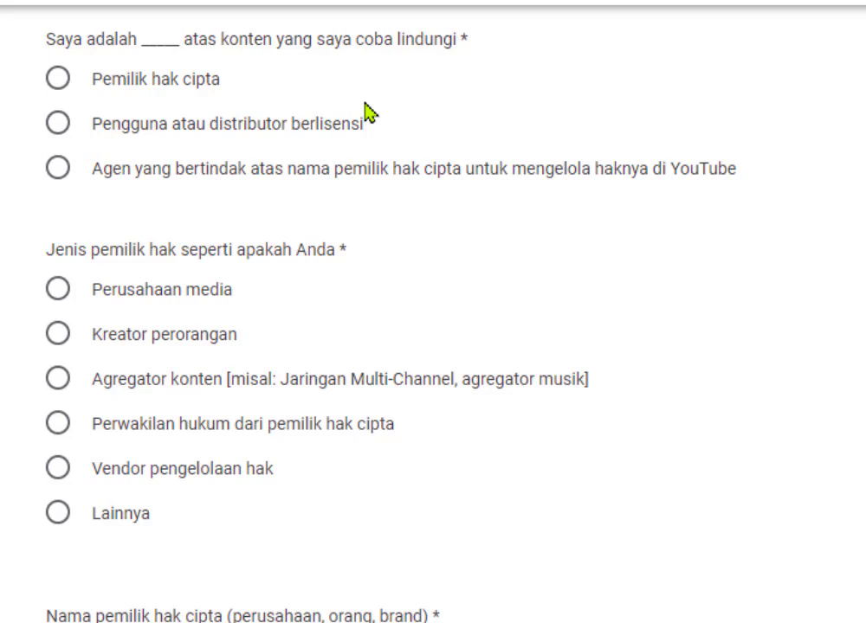
Select 'Pemilik hak cipta' as the rights-owner type.
click(137, 87)
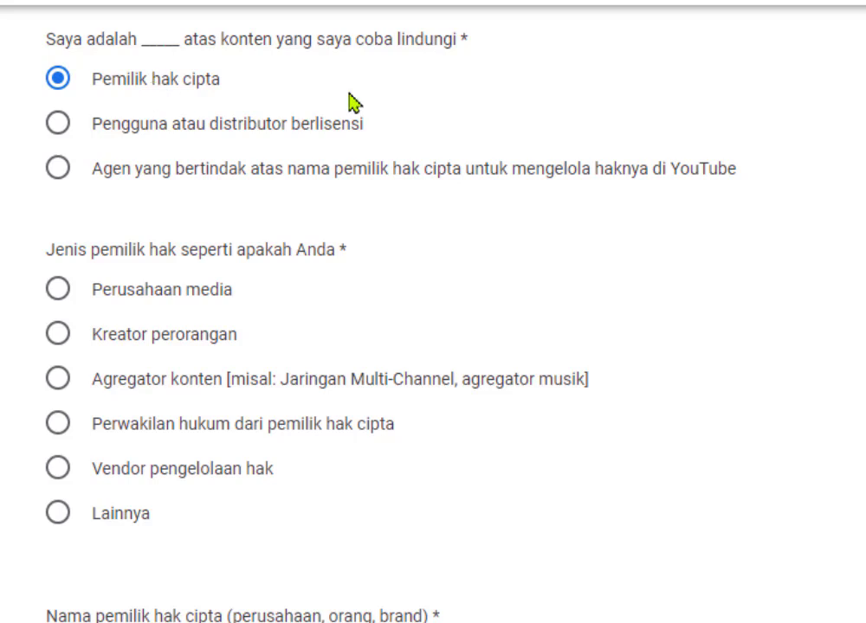
scroll(433, 312, down, 3)
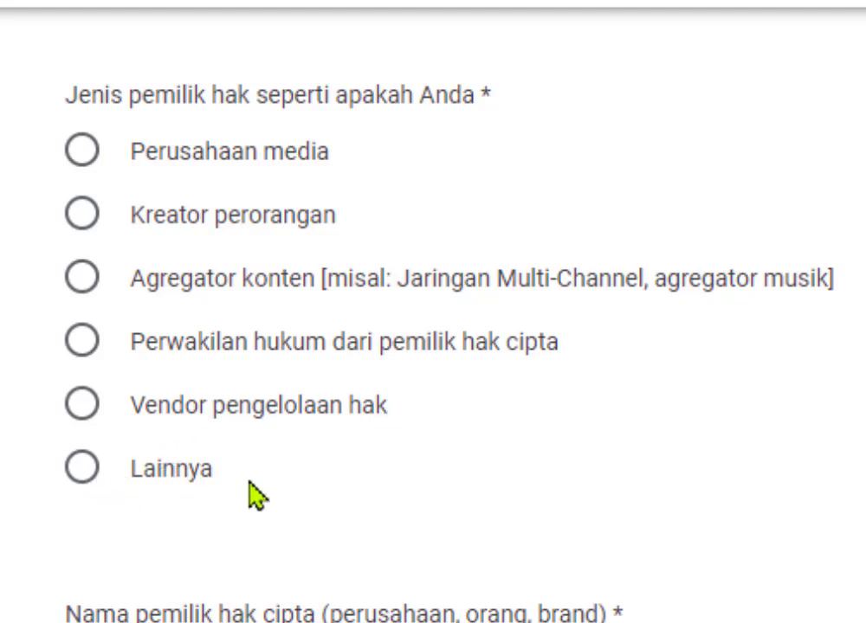
Choose Kreator perorangan (individual creator) as the rights-owner type under Jenis pemilik hak.
click(82, 227)
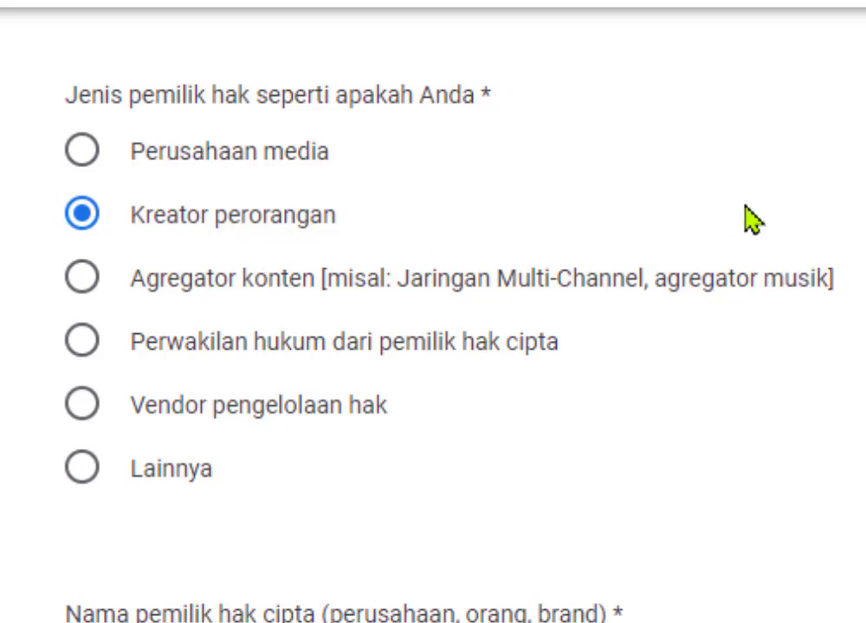
Enter MEDIA BERBAGI in capitals as the copyright owner name.
scroll(433, 311, down, 5)
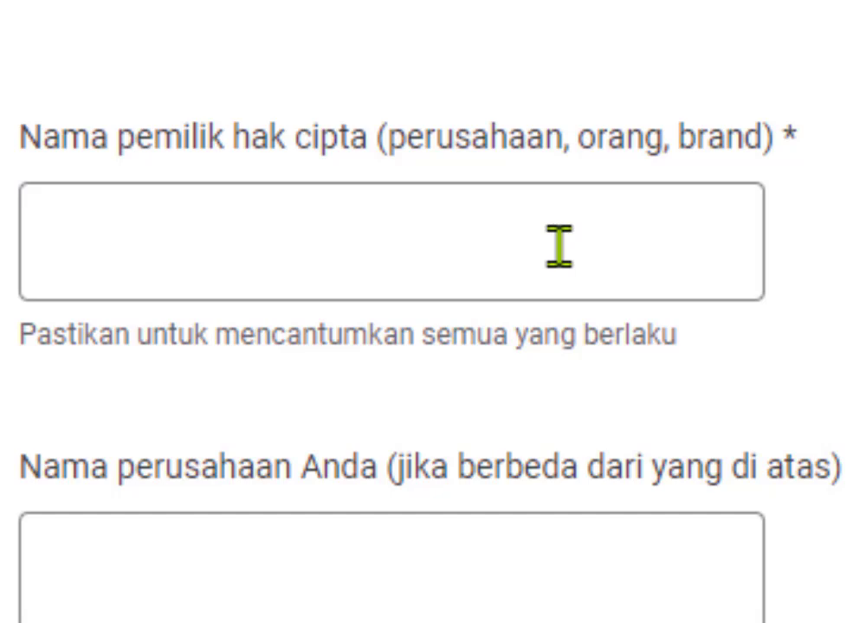
click(681, 244)
text(med)
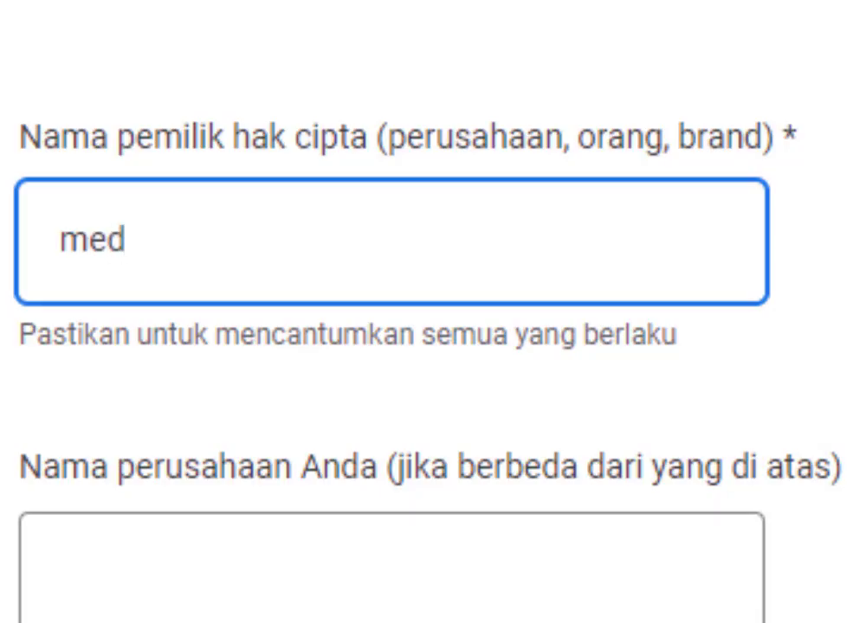
key(BackSpace)
key(BackSpace)
key(BackSpace)
text(M)
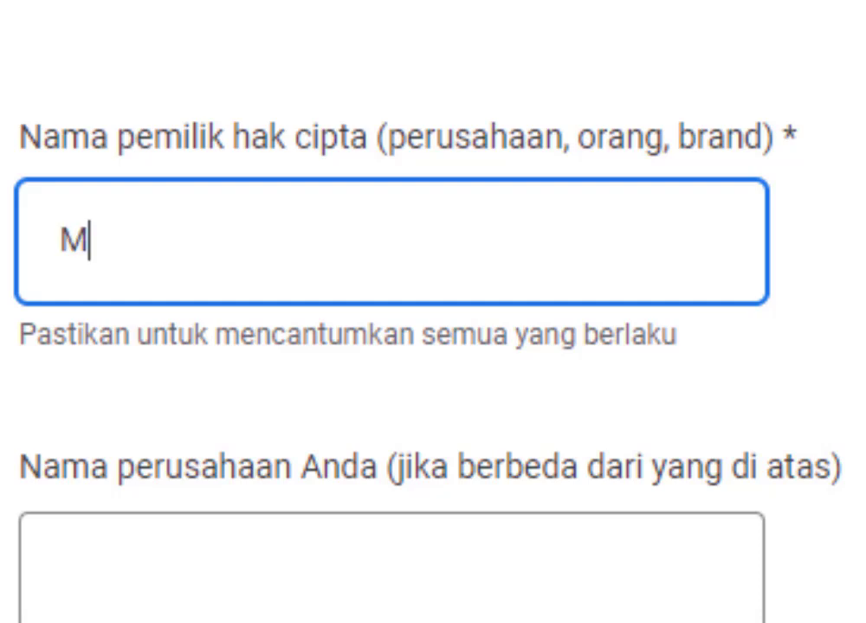
text(EDI)
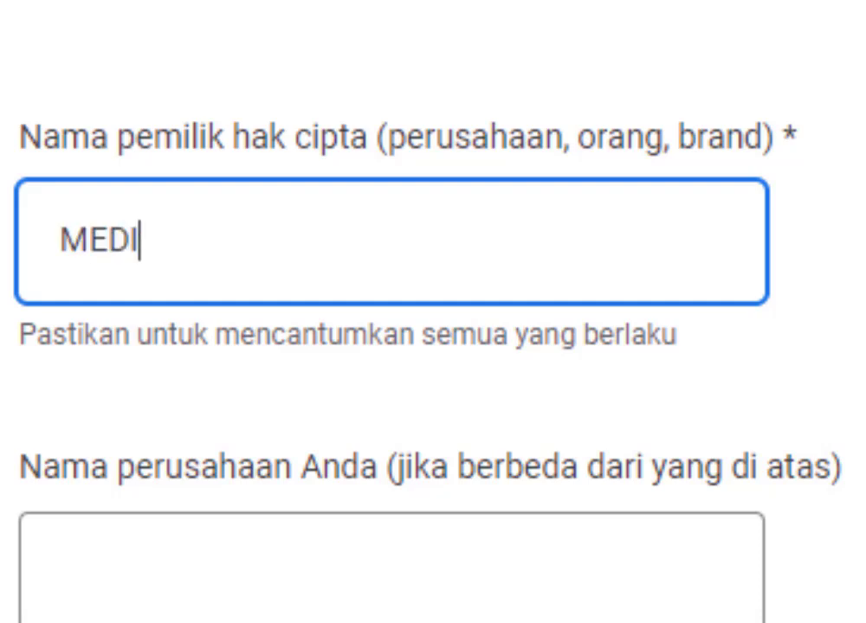
text(A BERBAGI)
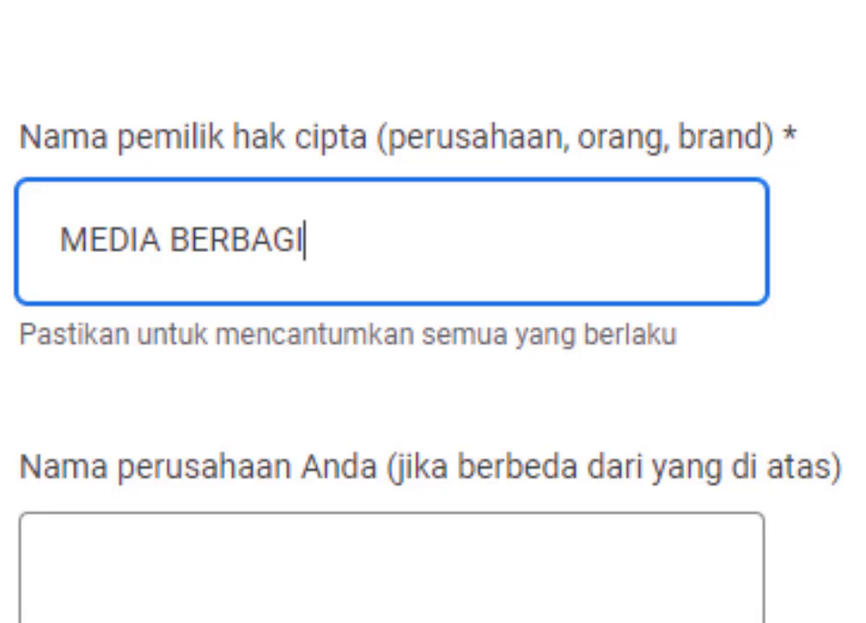
scroll(433, 312, down, 1)
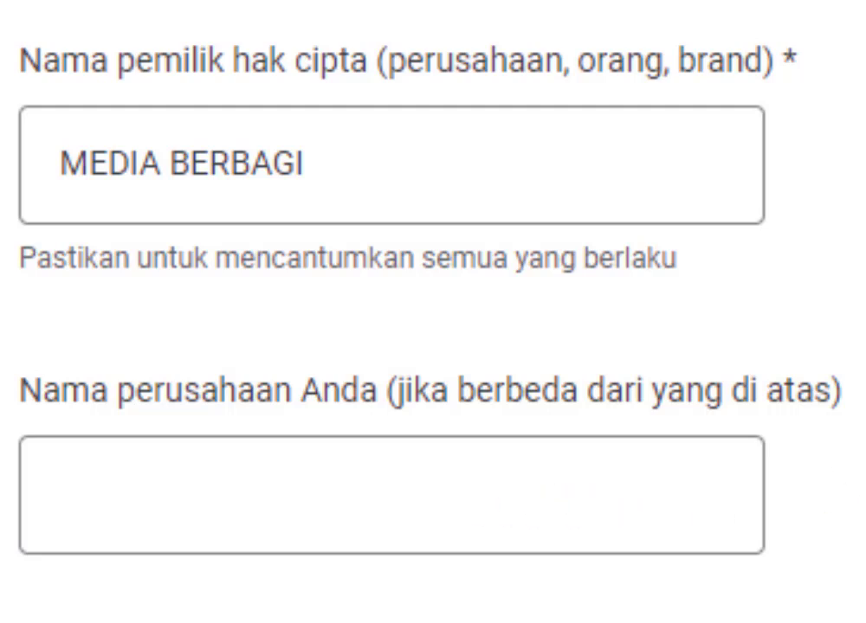
Answer Ya to the YouTube Partner Program membership question.
scroll(732, 351, down, 5)
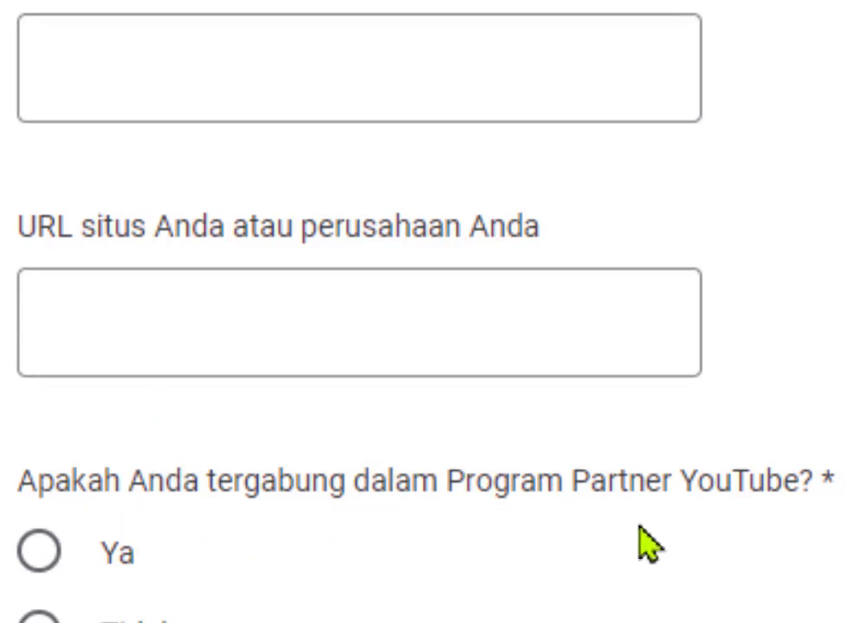
scroll(693, 529, down, 1)
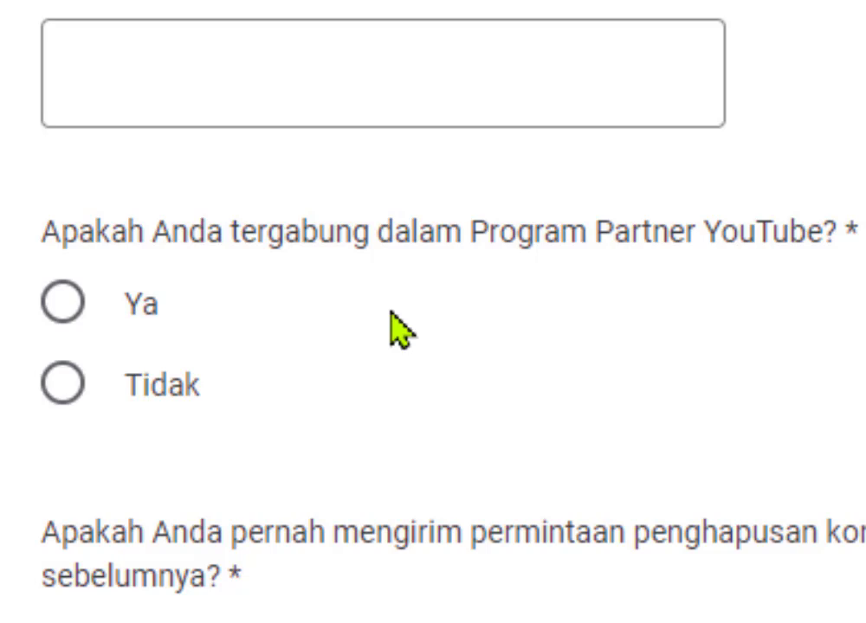
click(95, 304)
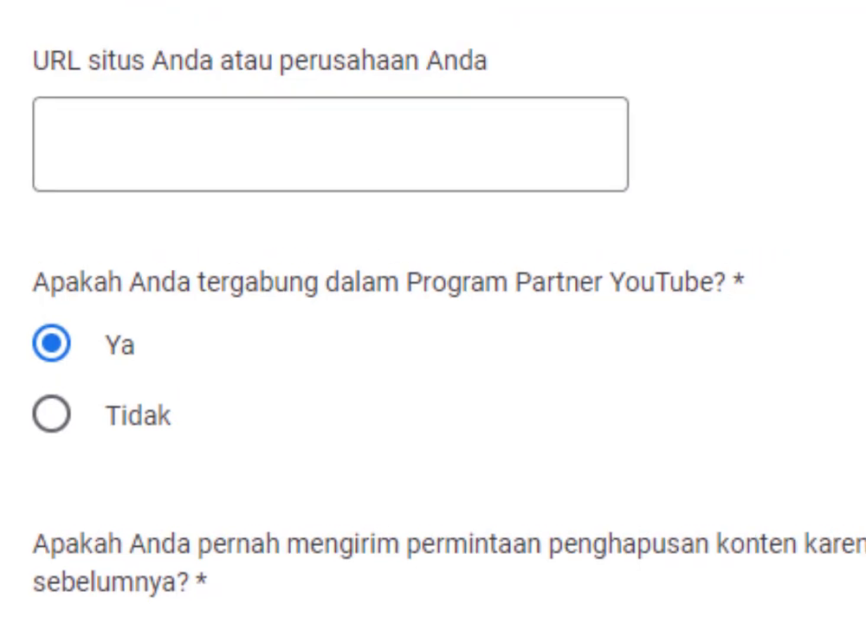
scroll(433, 311, down, 2)
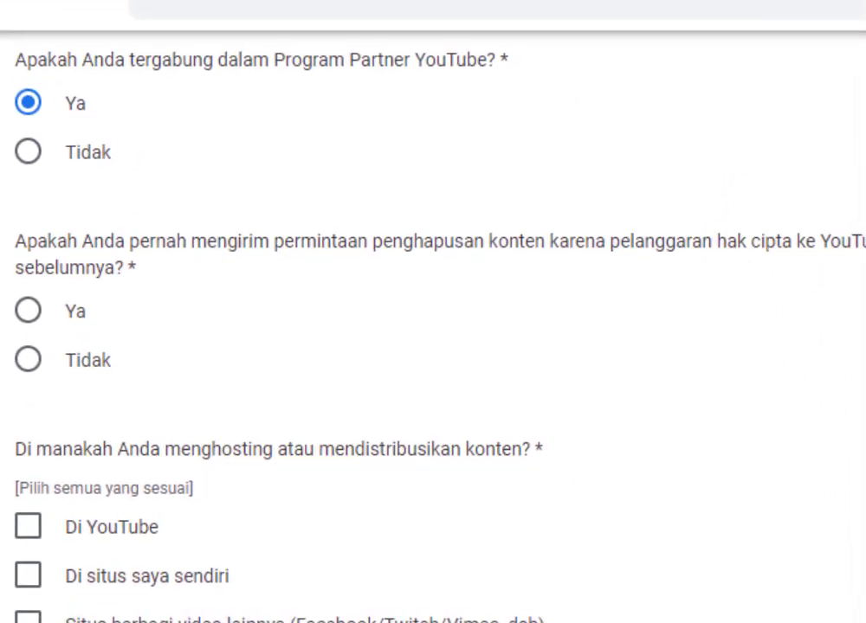
Answer Tidak on prior takedown requests, with the suggested reason 'tidak memiliki konten yang melanggar'.
scroll(433, 337, down, 1)
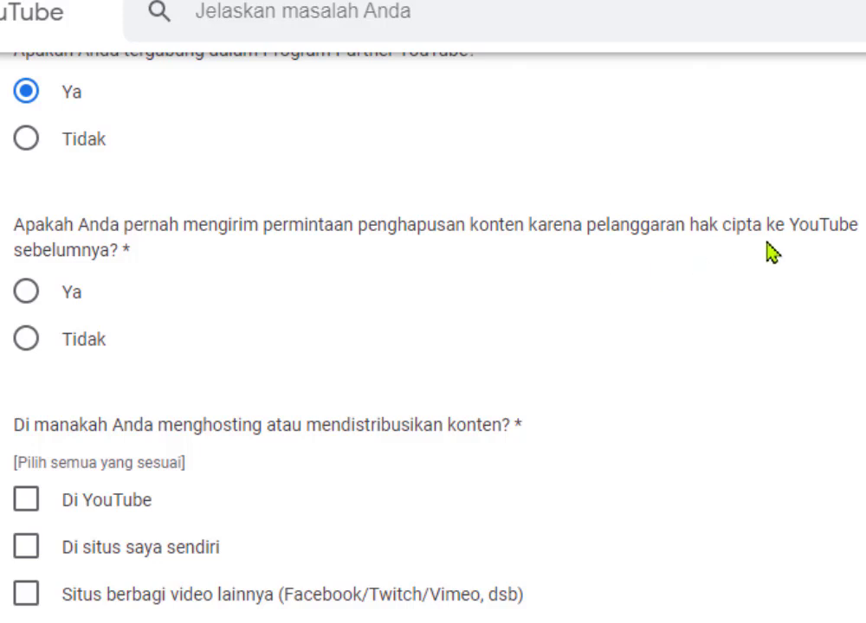
click(30, 345)
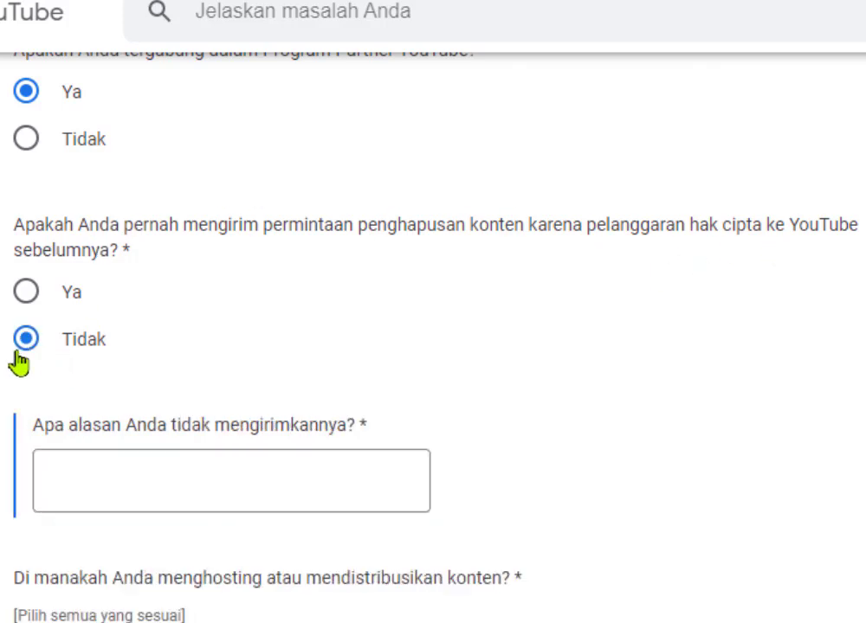
click(81, 490)
click(86, 549)
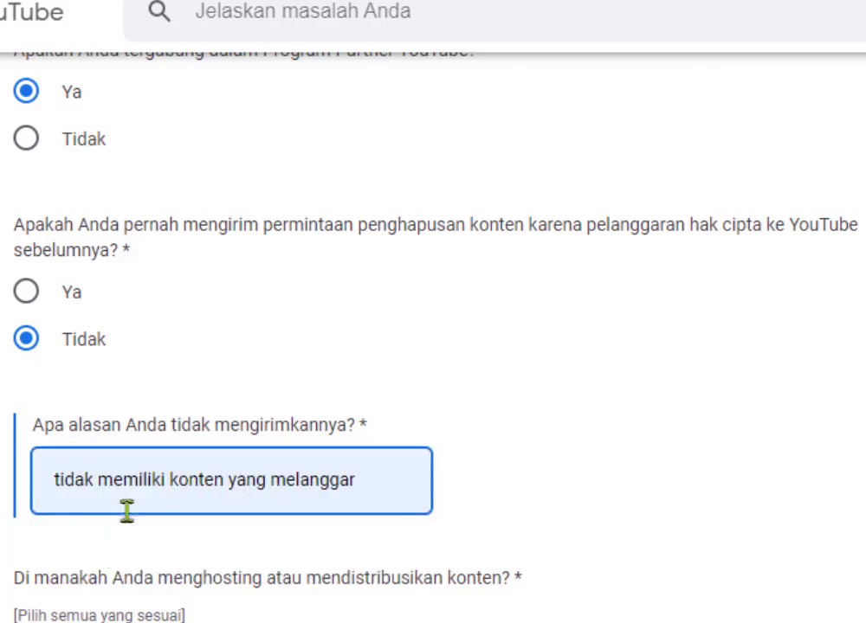
scroll(226, 514, down, 2)
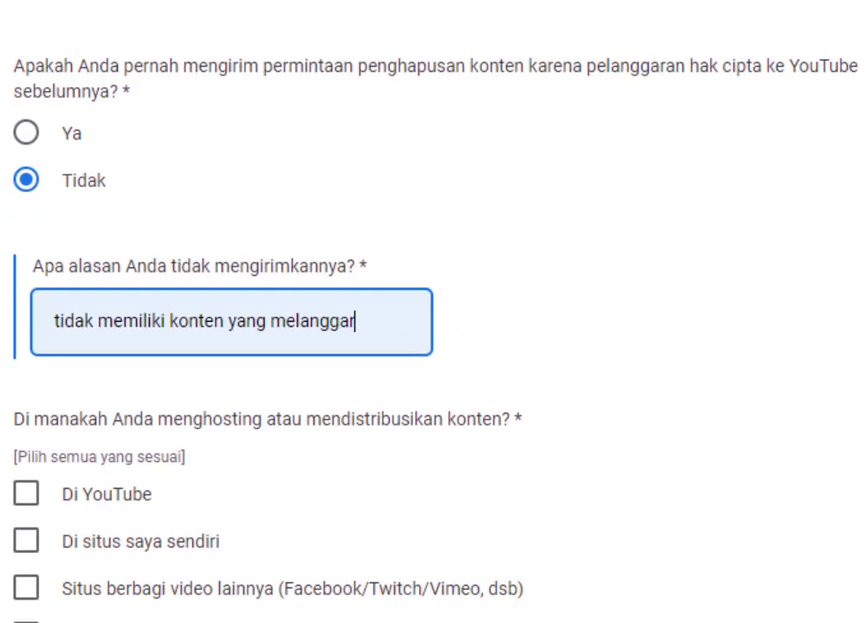
scroll(340, 262, down, 1)
scroll(341, 262, down, 2)
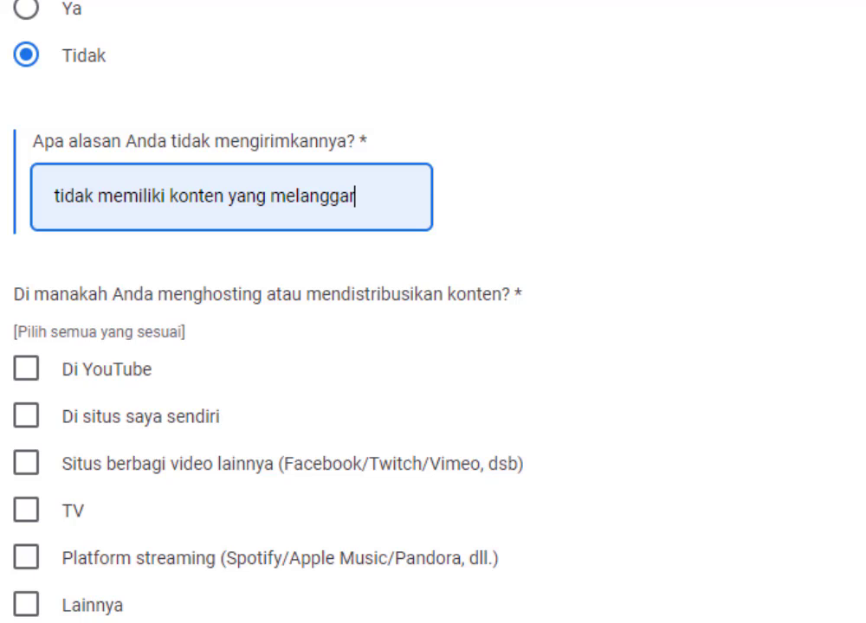
scroll(433, 311, down, 2)
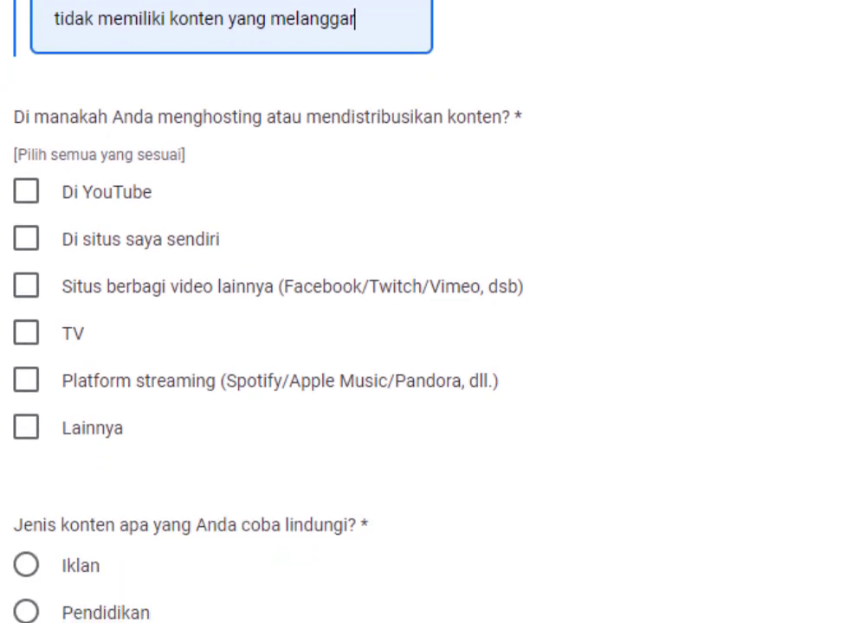
scroll(433, 312, down, 1)
Tick Di YouTube as a place where the content is hosted.
scroll(433, 312, up, 1)
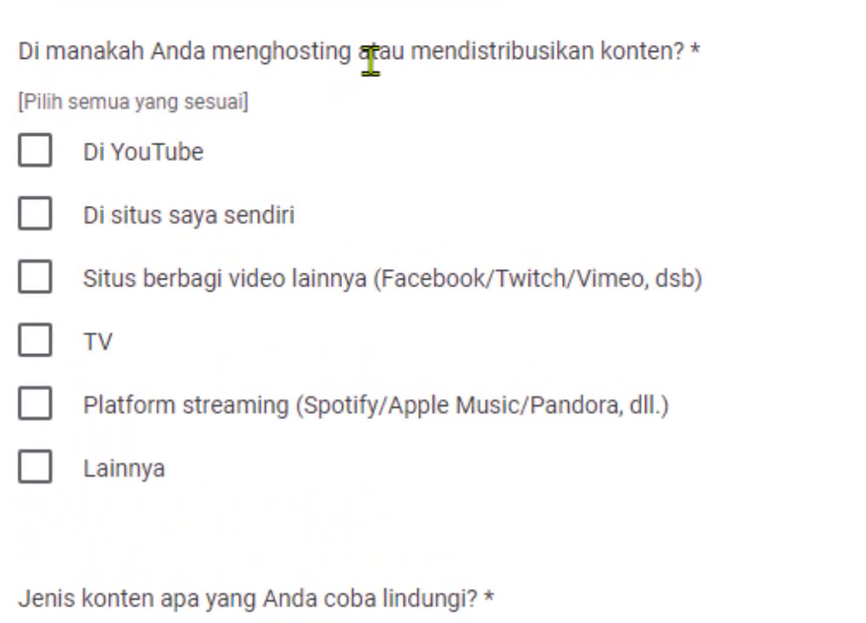
click(43, 165)
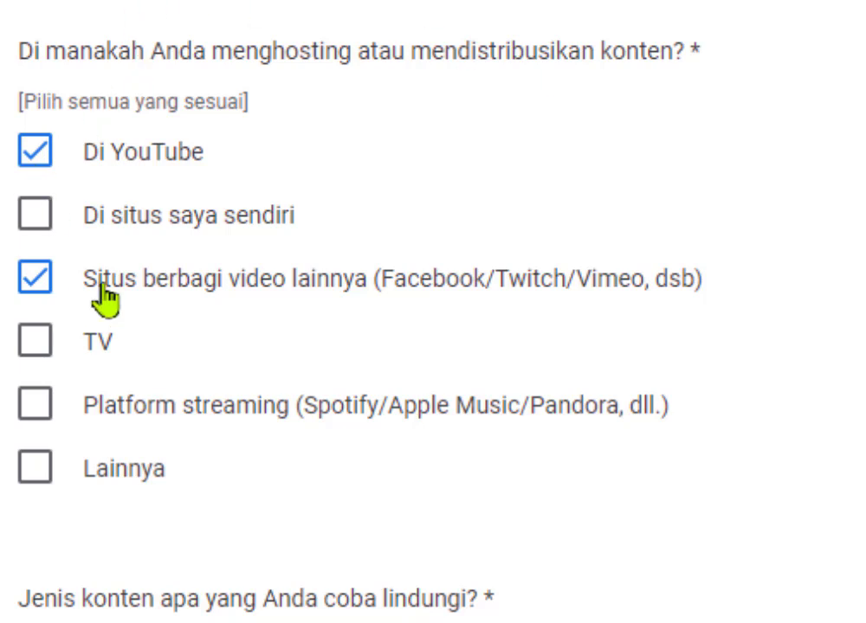
scroll(281, 312, down, 4)
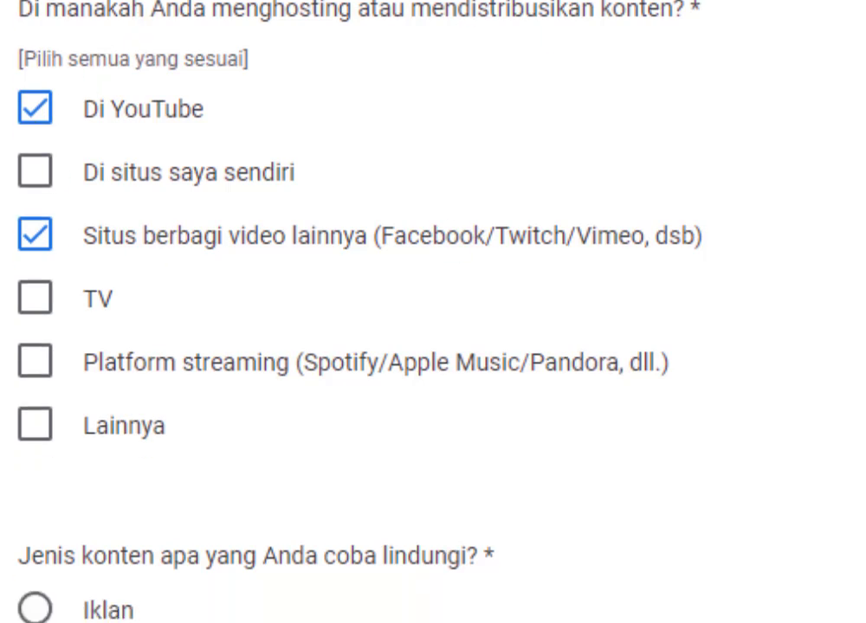
Set the content type to Pendidikan, replacing the initial Lainnya choice.
scroll(282, 312, down, 5)
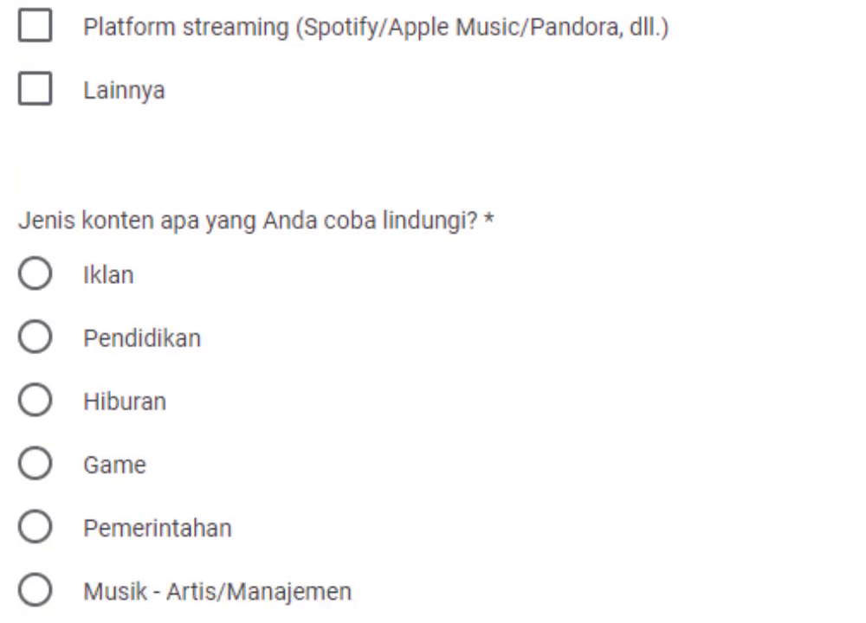
scroll(282, 312, down, 1)
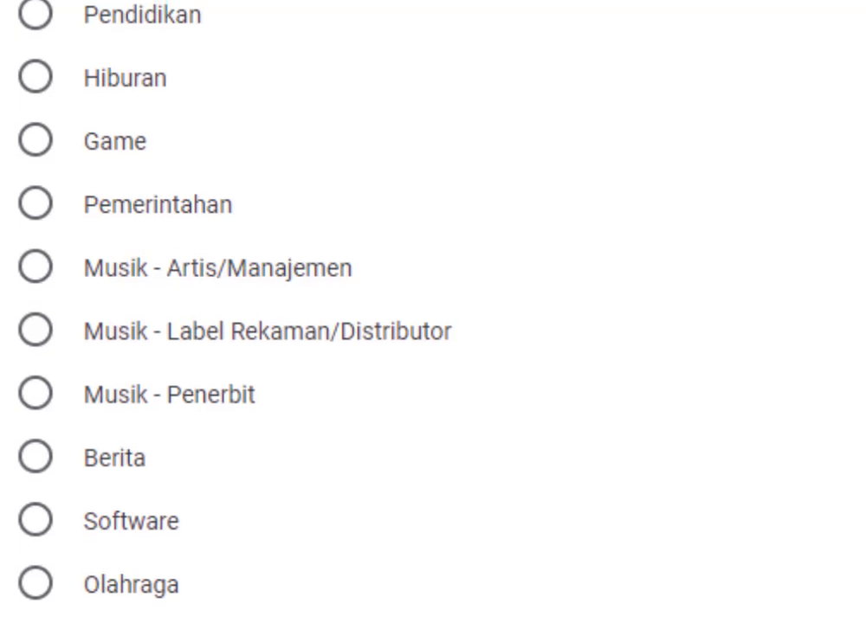
click(52, 470)
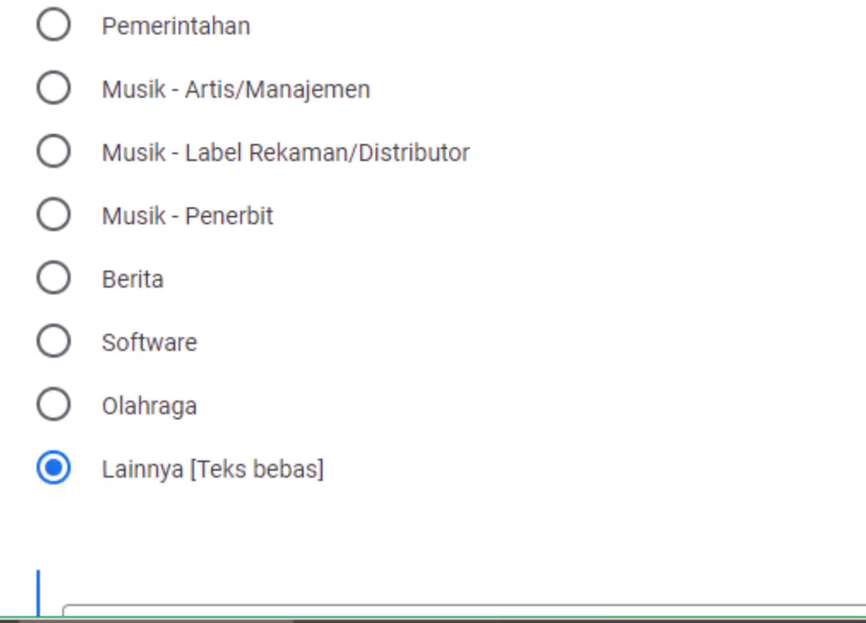
scroll(347, 259, down, 1)
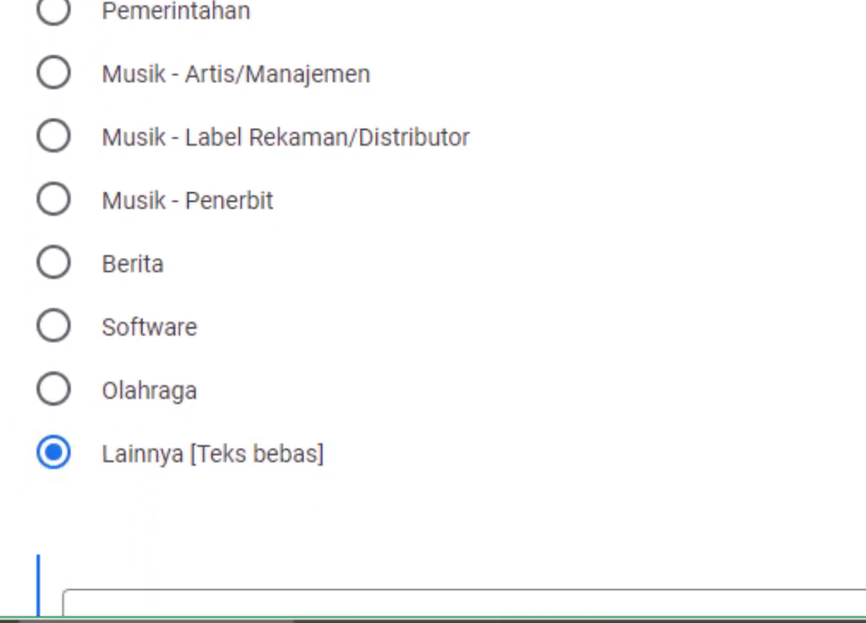
scroll(433, 311, down, 1)
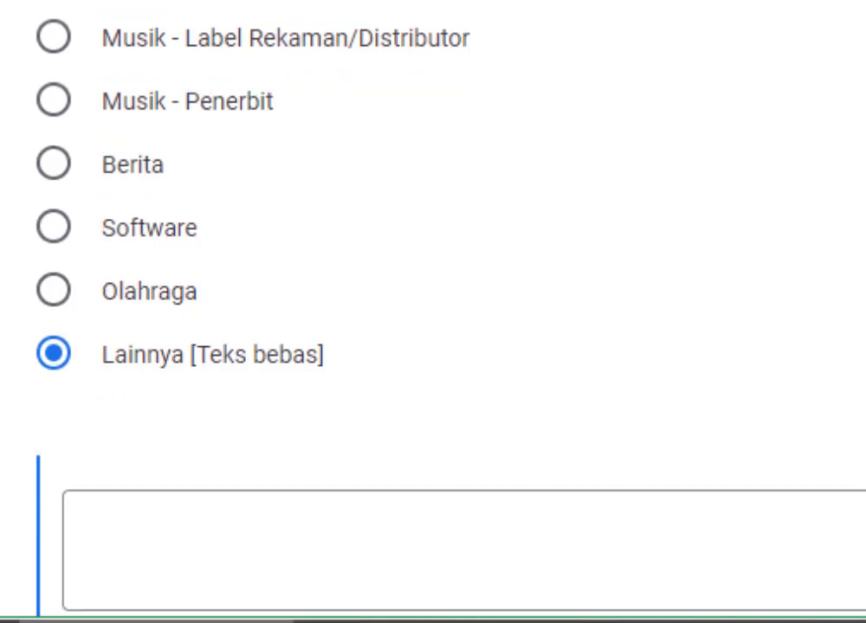
click(220, 537)
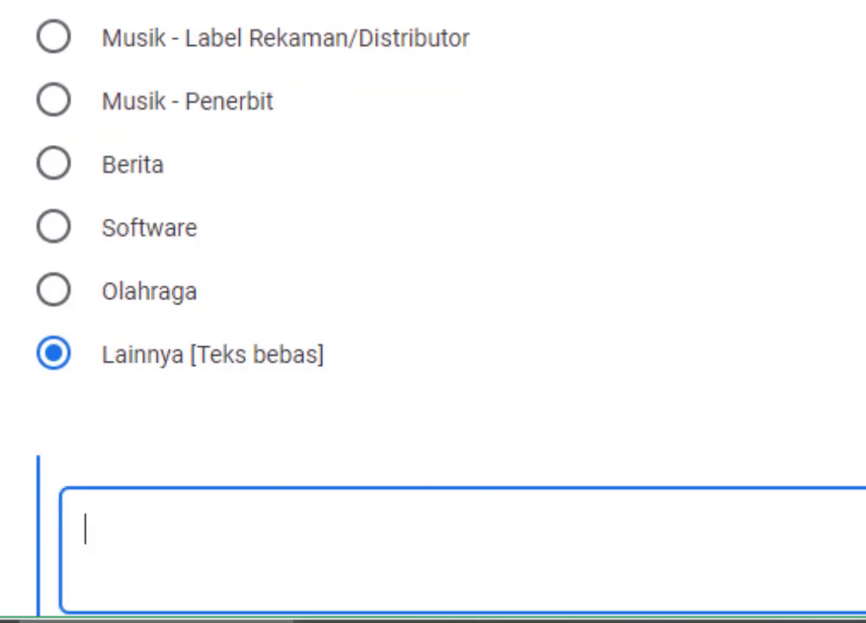
scroll(433, 312, up, 3)
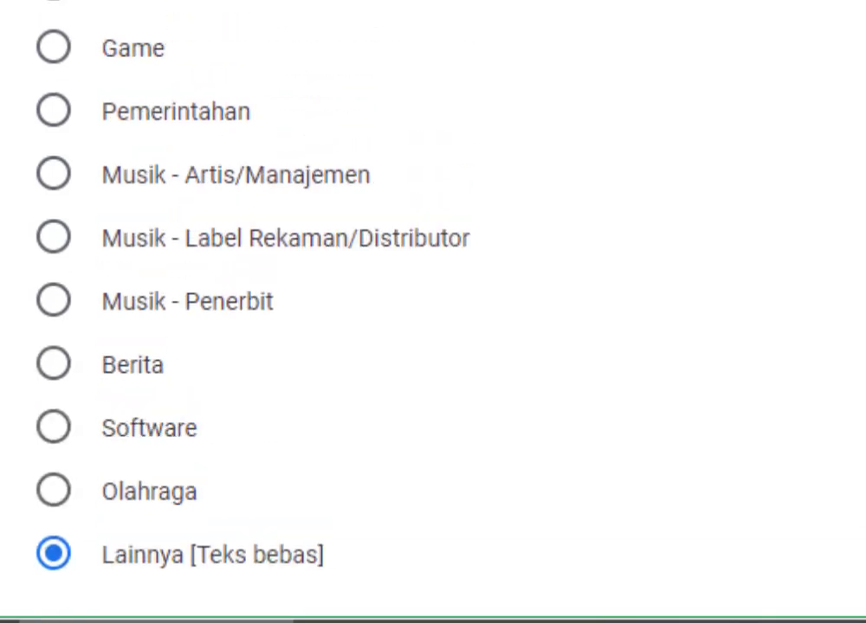
scroll(433, 311, down, 1)
scroll(433, 312, down, 1)
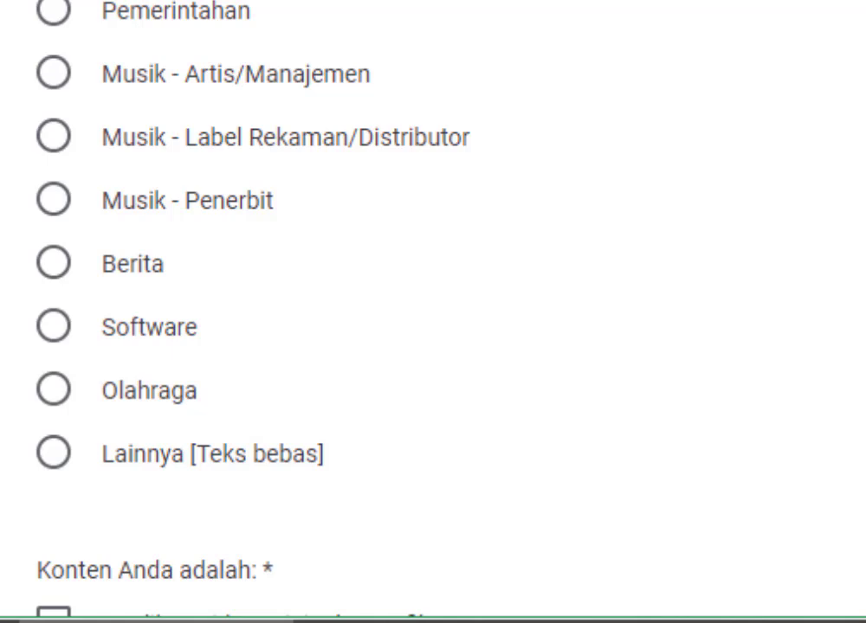
click(213, 110)
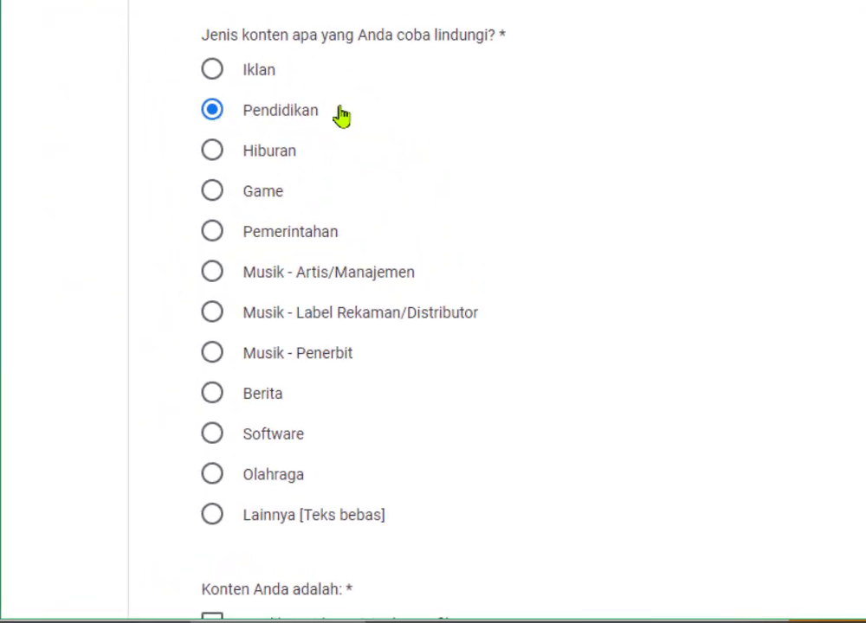
Scroll down the form past the content-description question toward the titles field.
scroll(433, 312, down, 5)
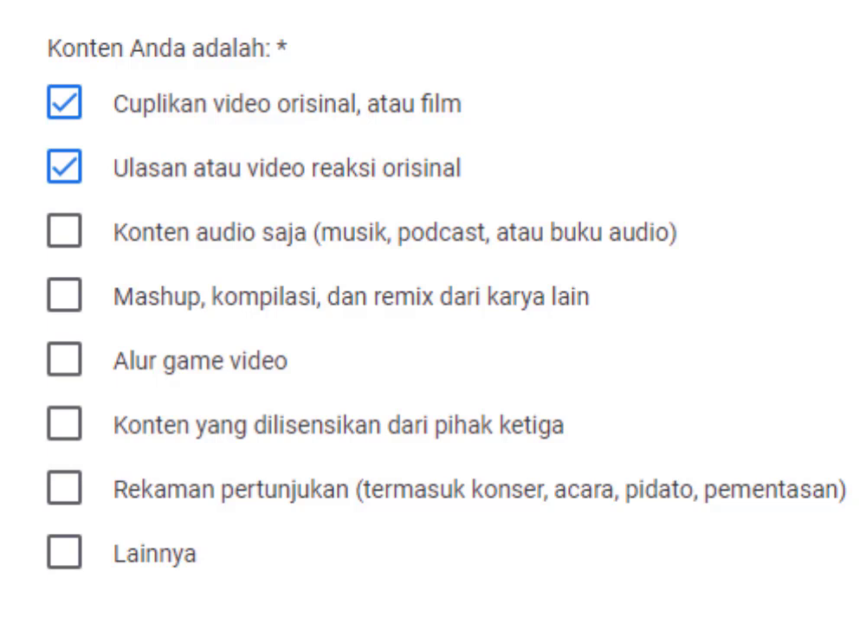
scroll(433, 311, down, 3)
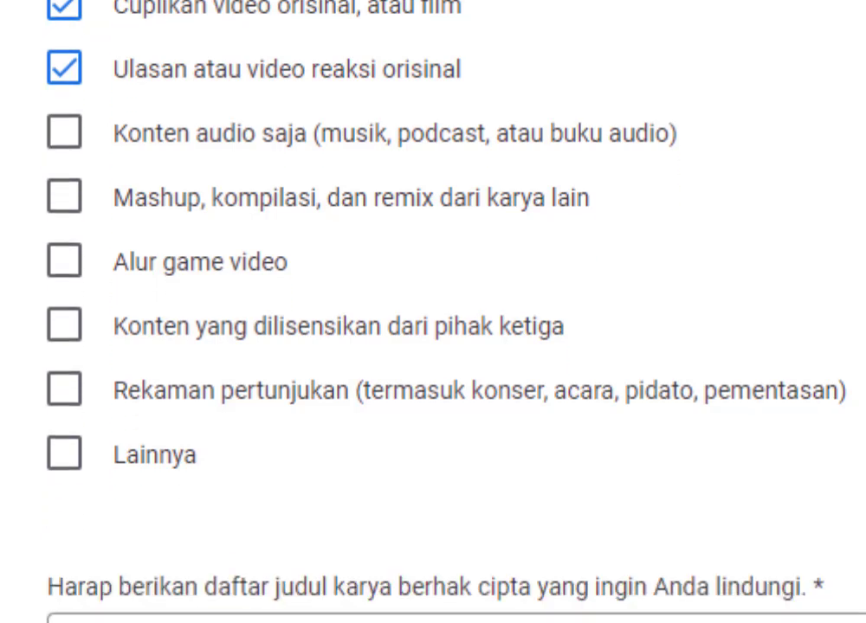
scroll(433, 312, down, 3)
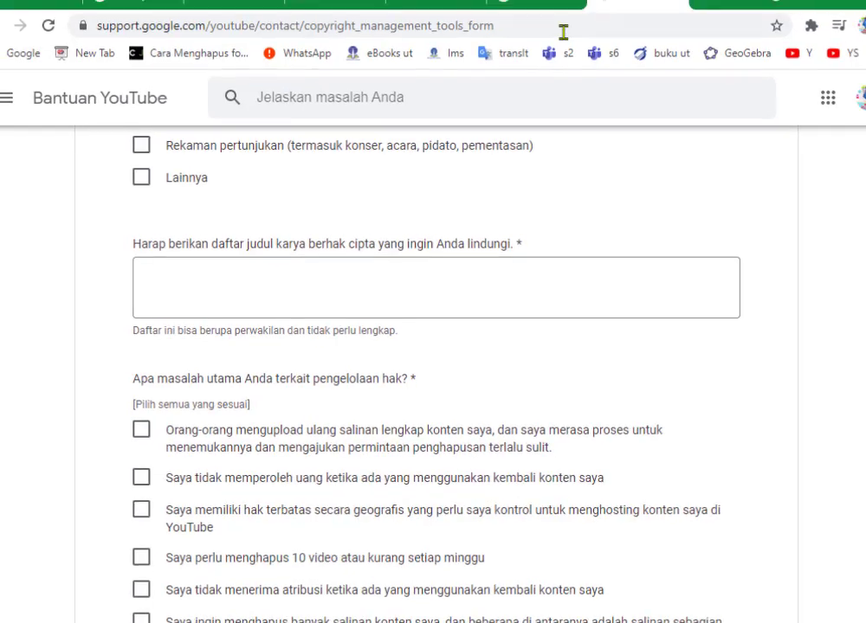
Open studio.youtube.com in a new tab and show the channel's Konten video list.
click(675, 21)
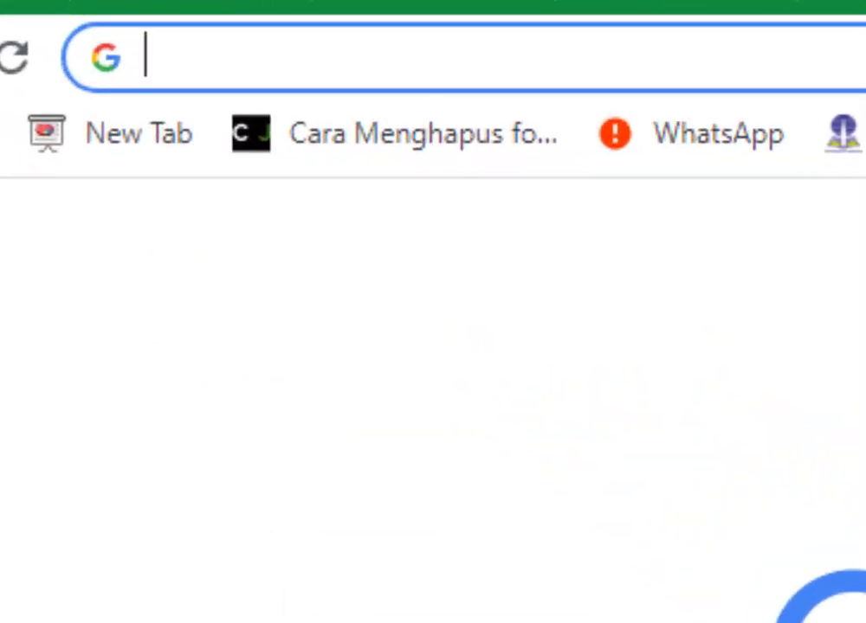
text(studio.youtube.com)
key(Return)
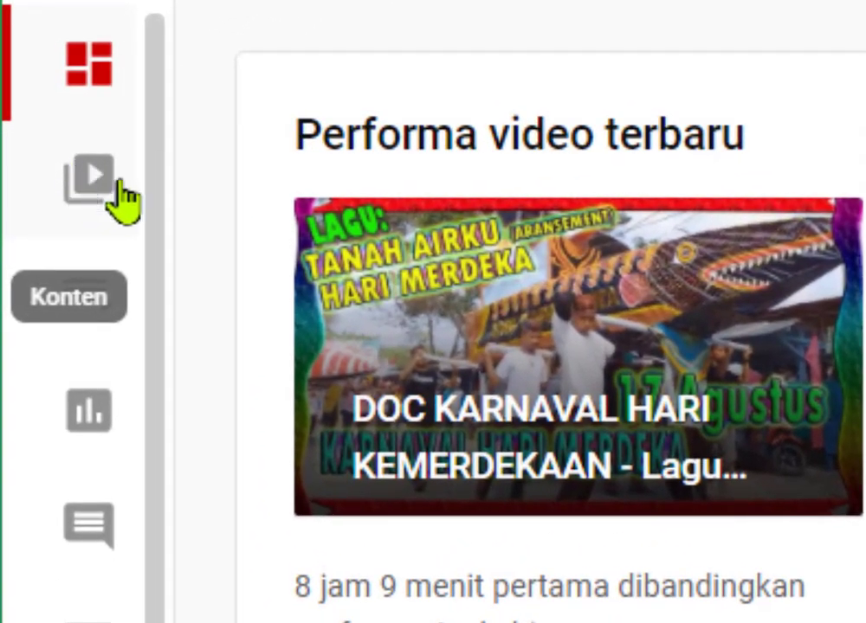
click(86, 192)
click(87, 193)
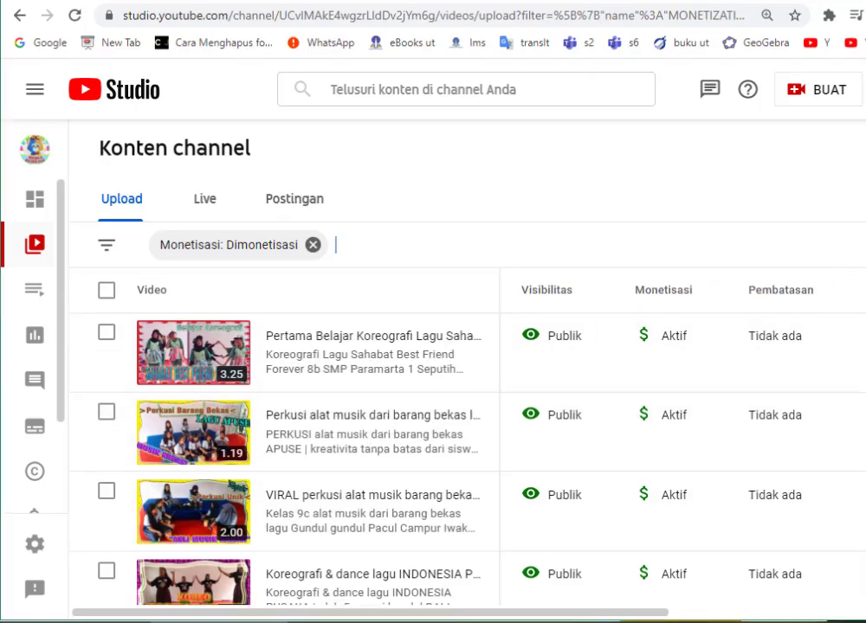
scroll(286, 459, down, 3)
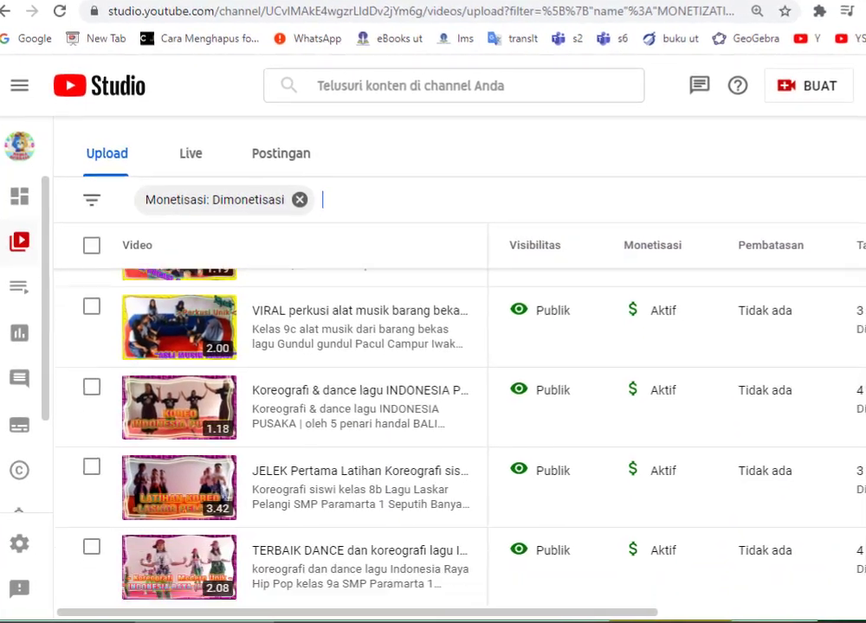
scroll(286, 433, down, 3)
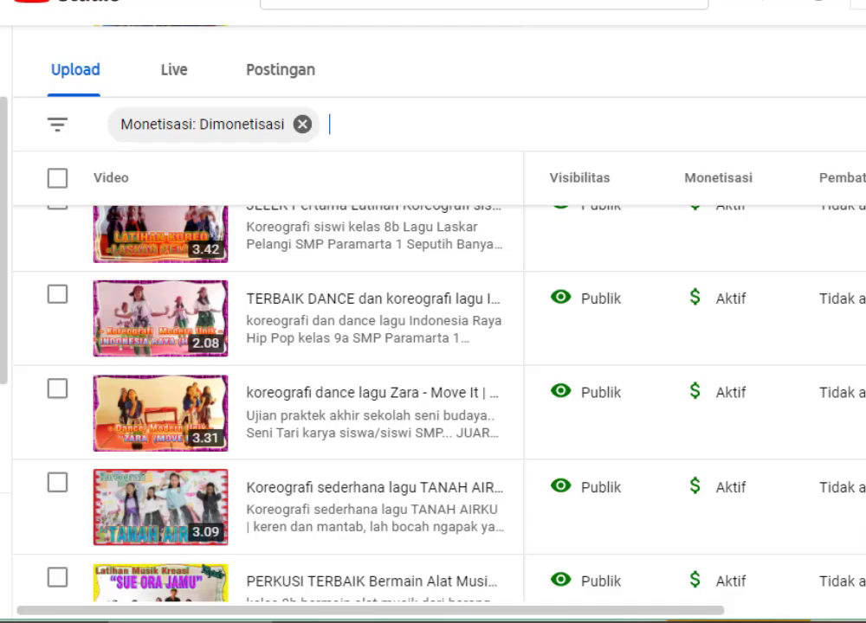
scroll(285, 407, down, 5)
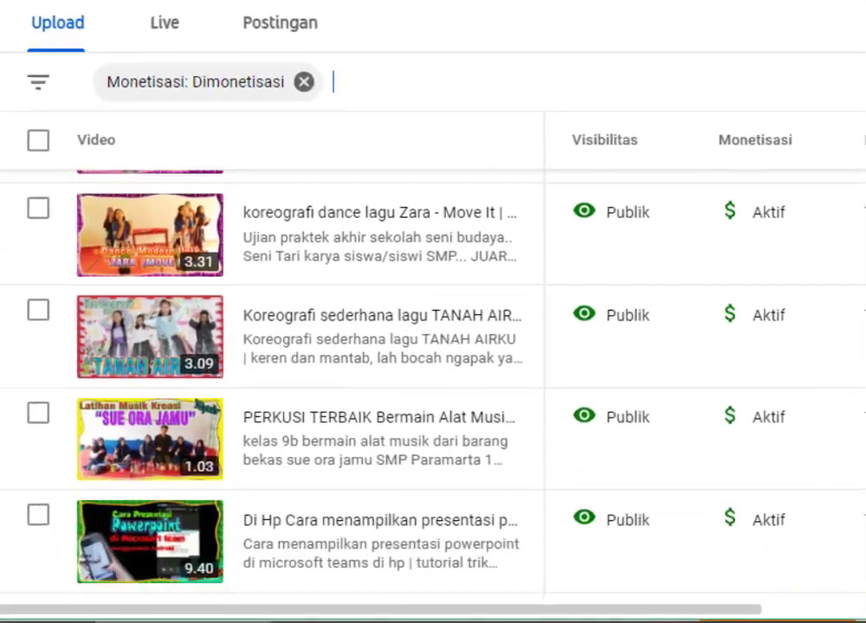
scroll(286, 346, down, 10)
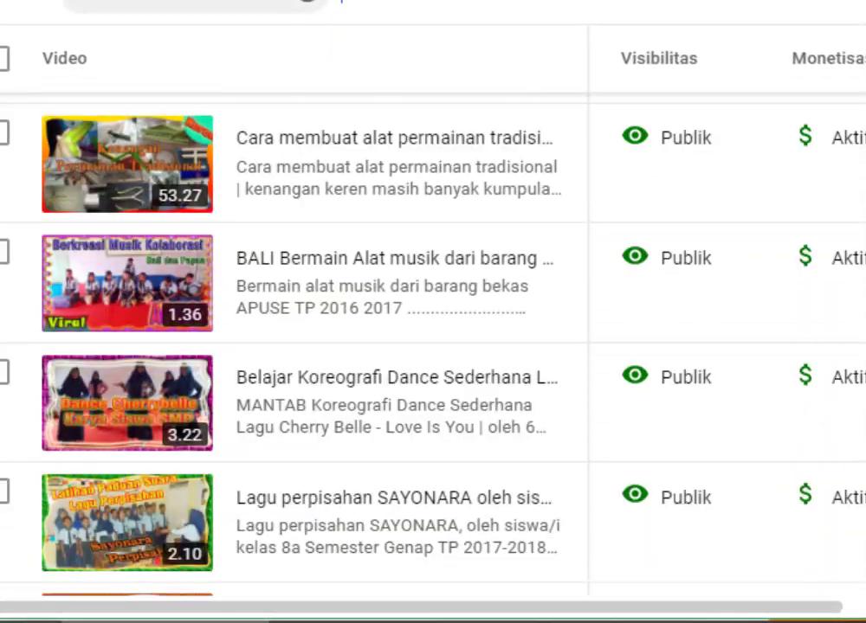
scroll(285, 346, down, 5)
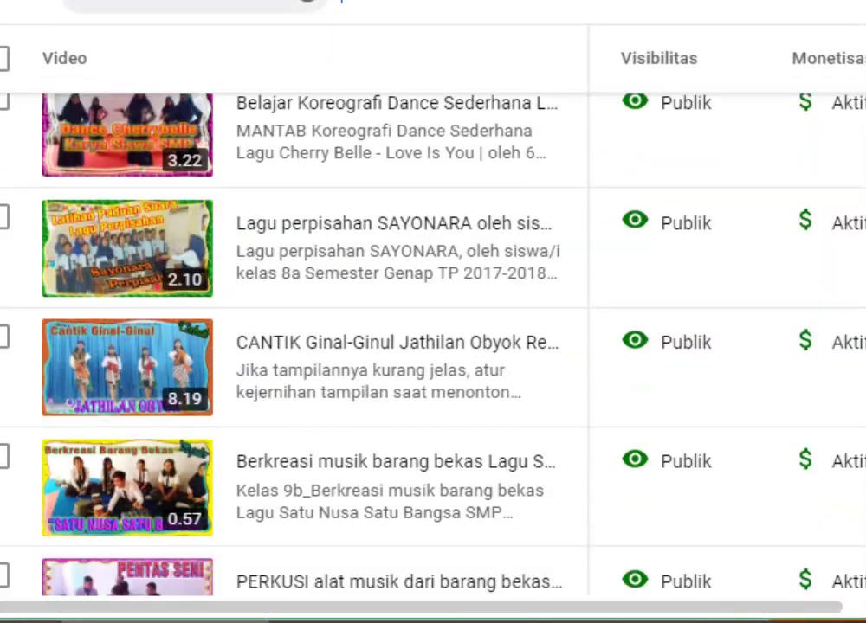
scroll(286, 346, down, 5)
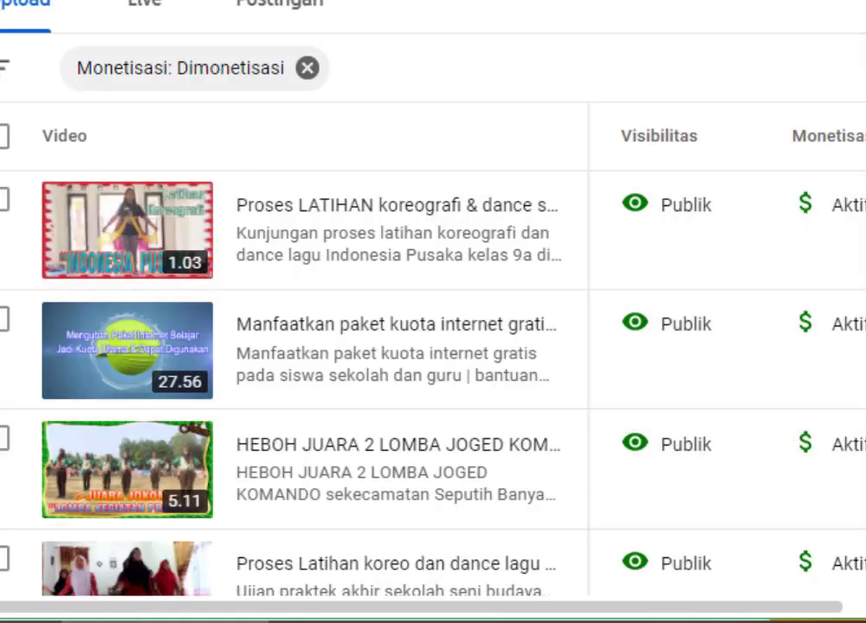
scroll(346, 346, down, 6)
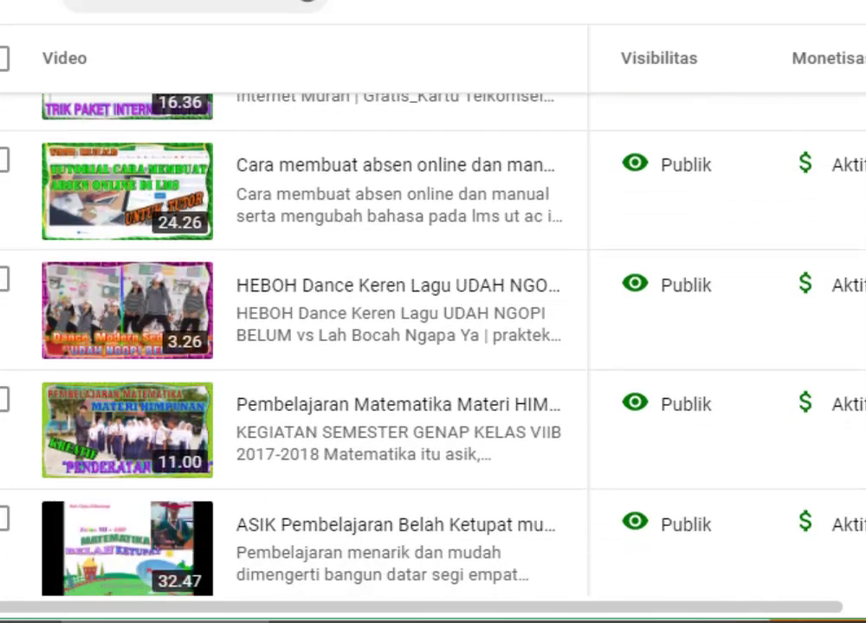
scroll(346, 346, down, 5)
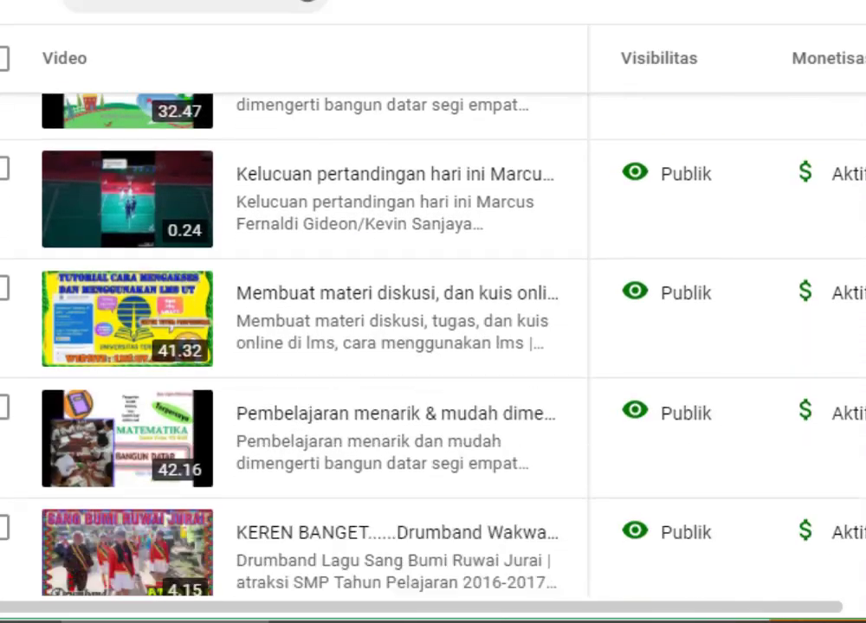
scroll(346, 346, down, 3)
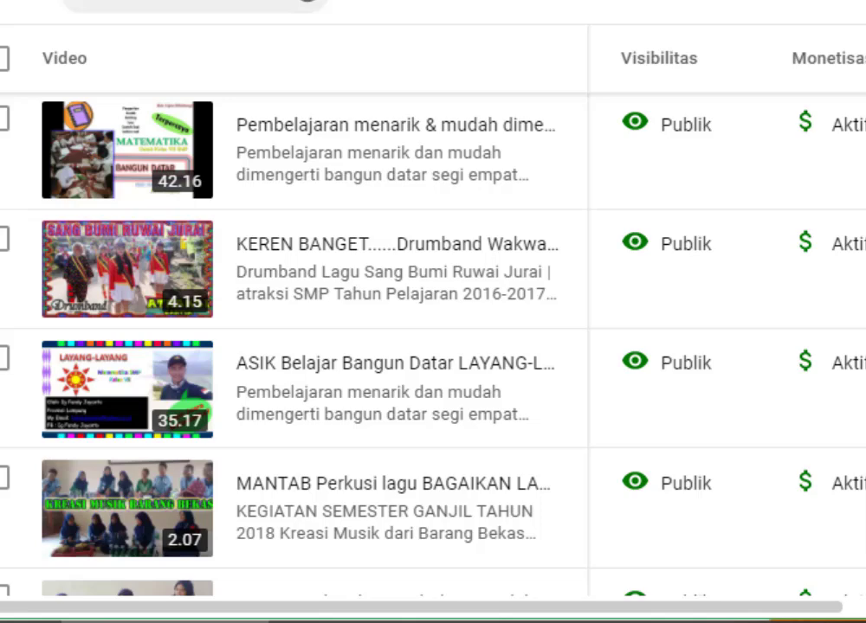
scroll(347, 346, up, 1)
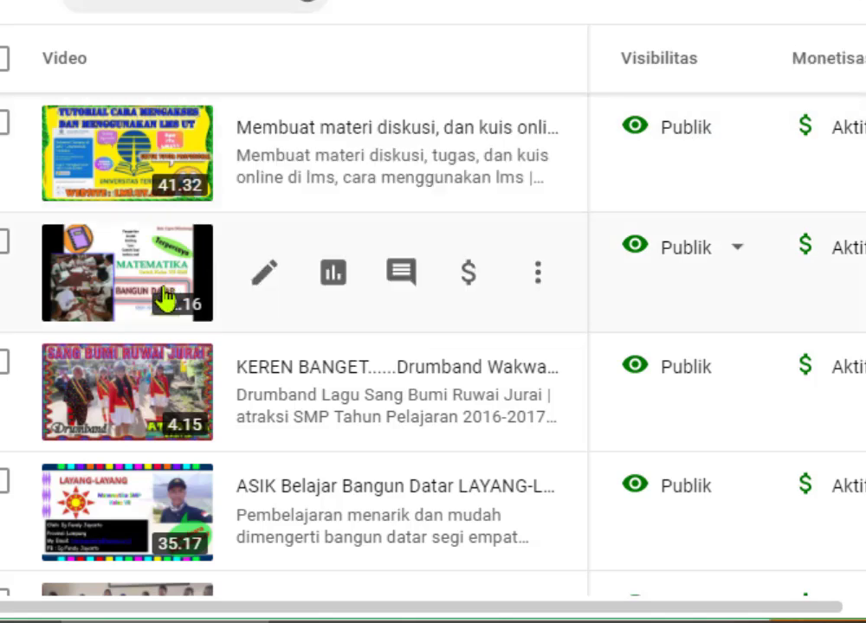
drag(568, 614, 641, 618)
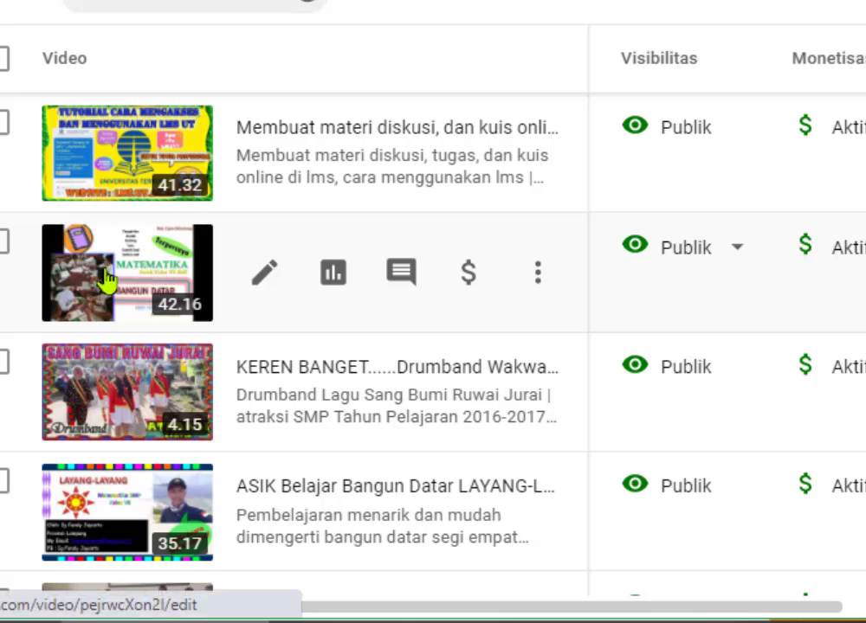
Copy the full title of the persegi panjang maths video and return to the copyright form.
click(106, 279)
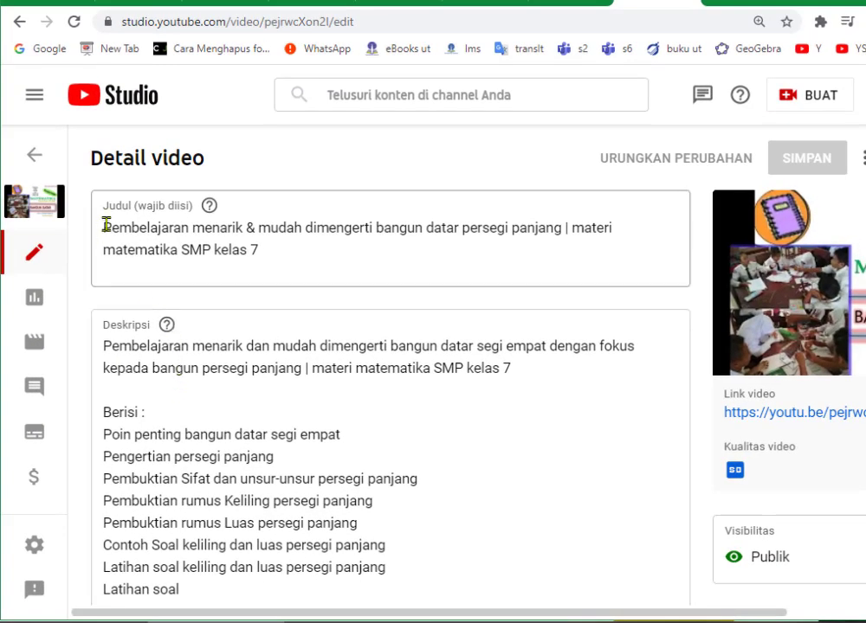
drag(101, 223, 166, 228)
drag(232, 247, 270, 250)
key(ctrl+c)
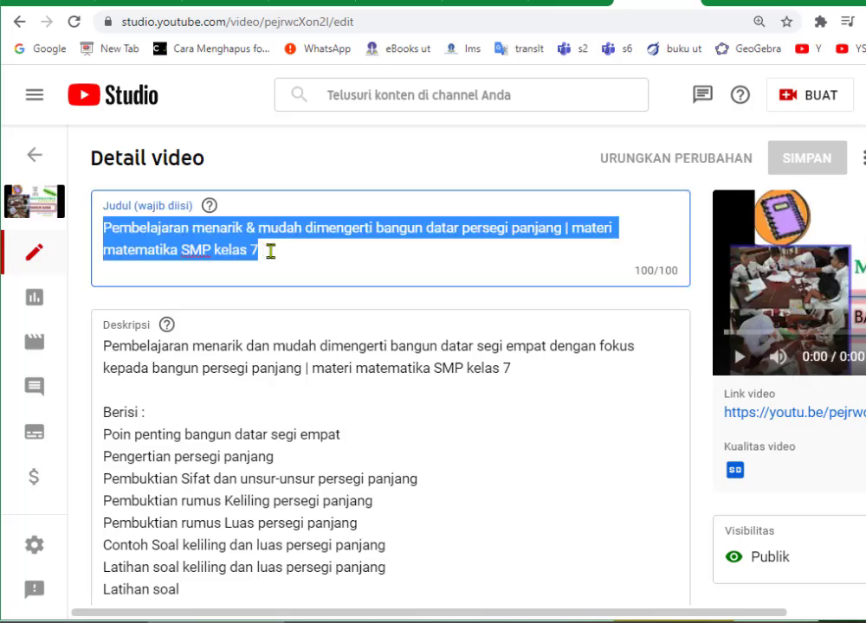
right_click(214, 229)
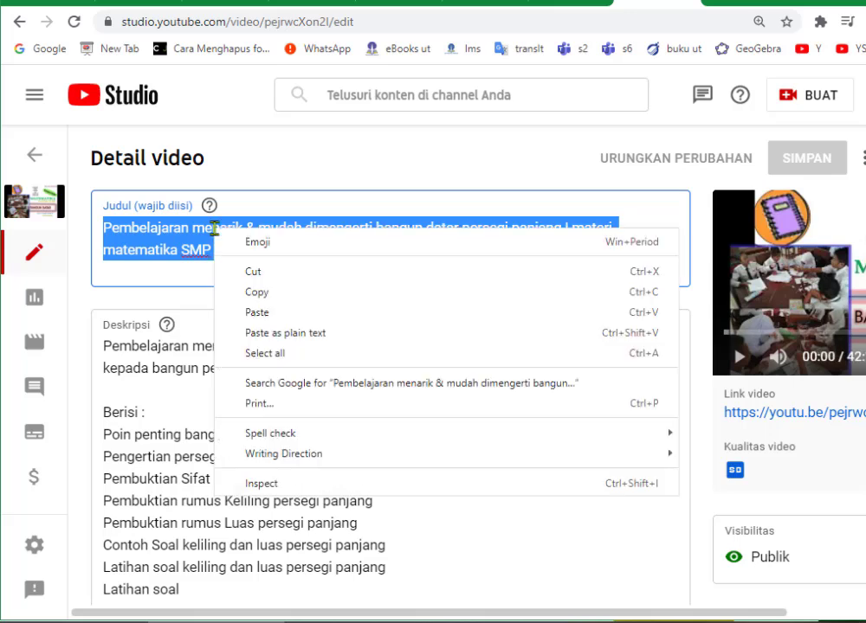
click(260, 292)
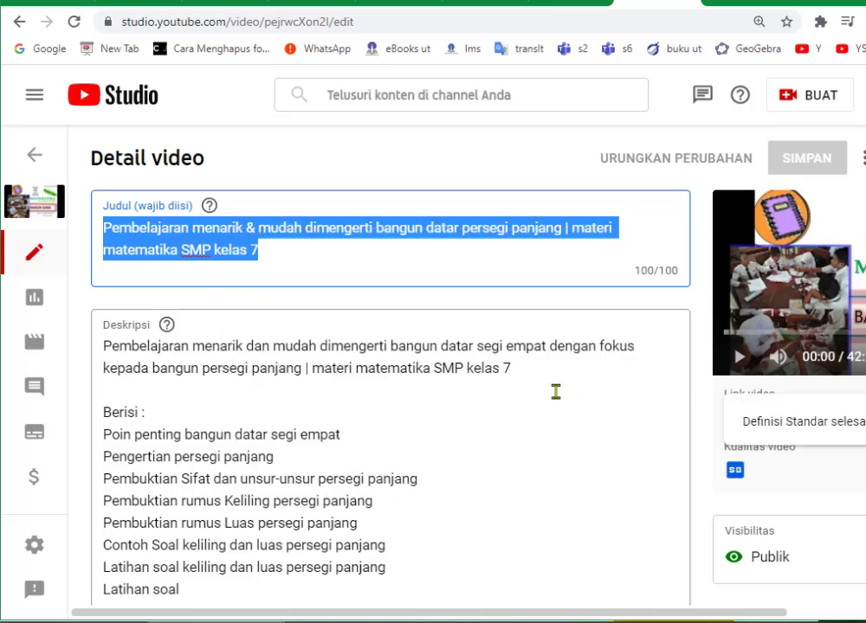
click(569, 3)
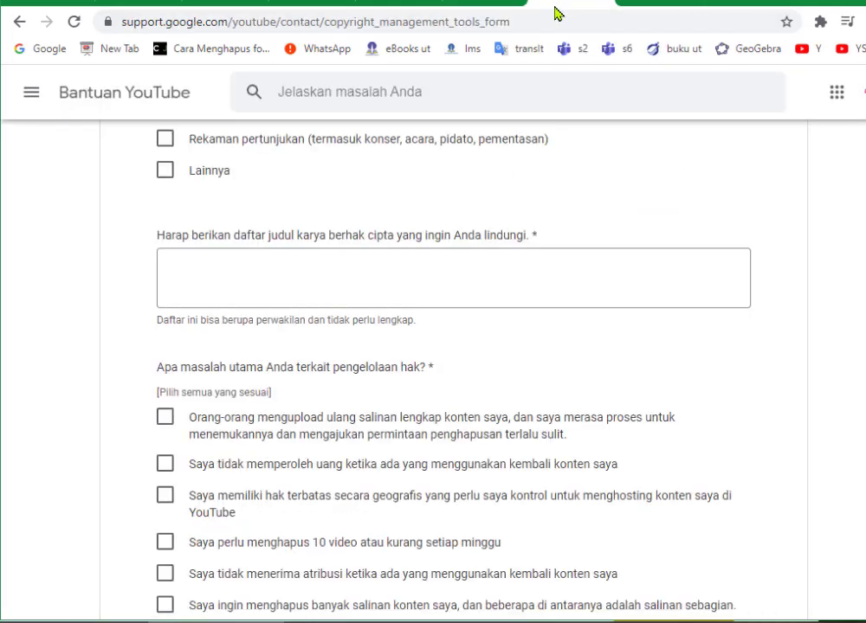
Paste the copied persegi panjang lesson title into the works-to-protect field.
click(170, 272)
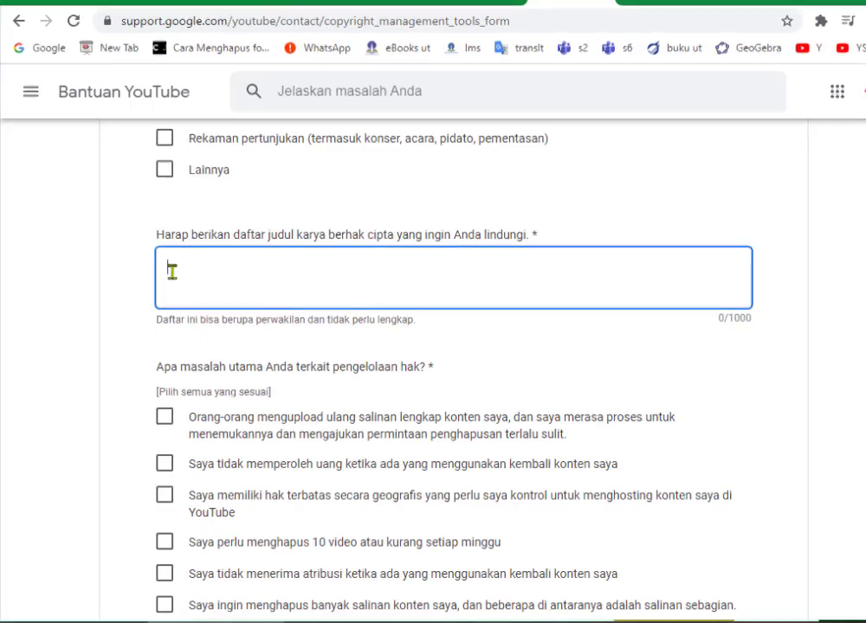
right_click(172, 272)
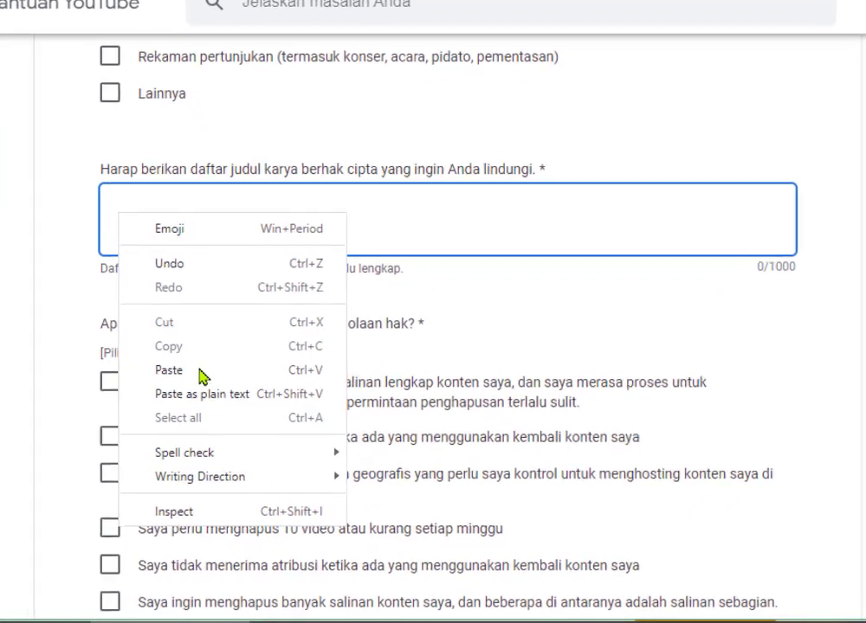
click(212, 384)
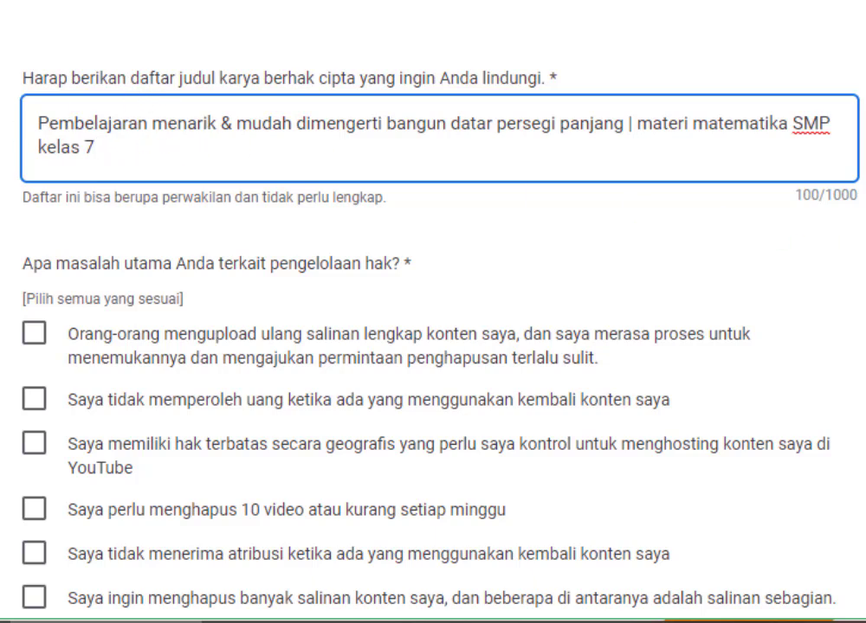
scroll(433, 346, down, 3)
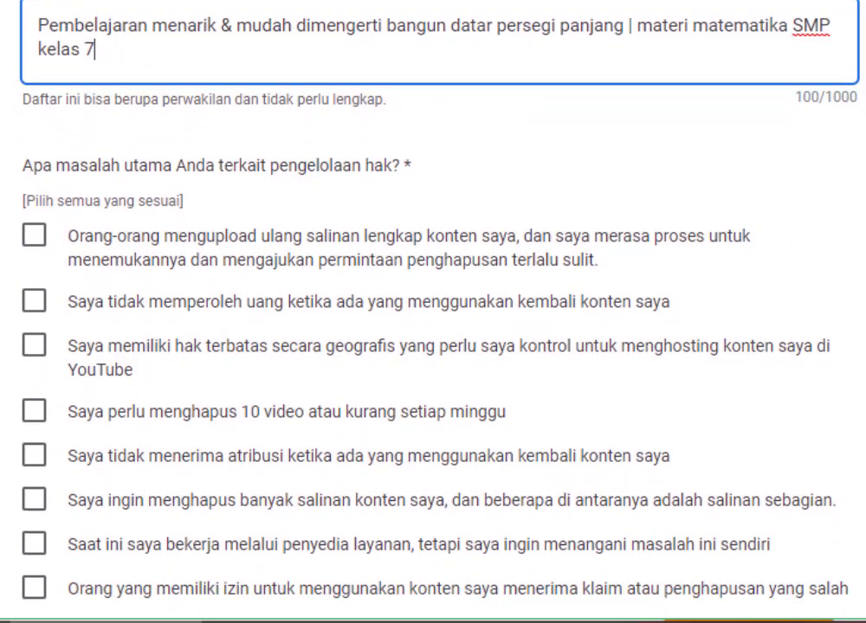
scroll(347, 312, down, 2)
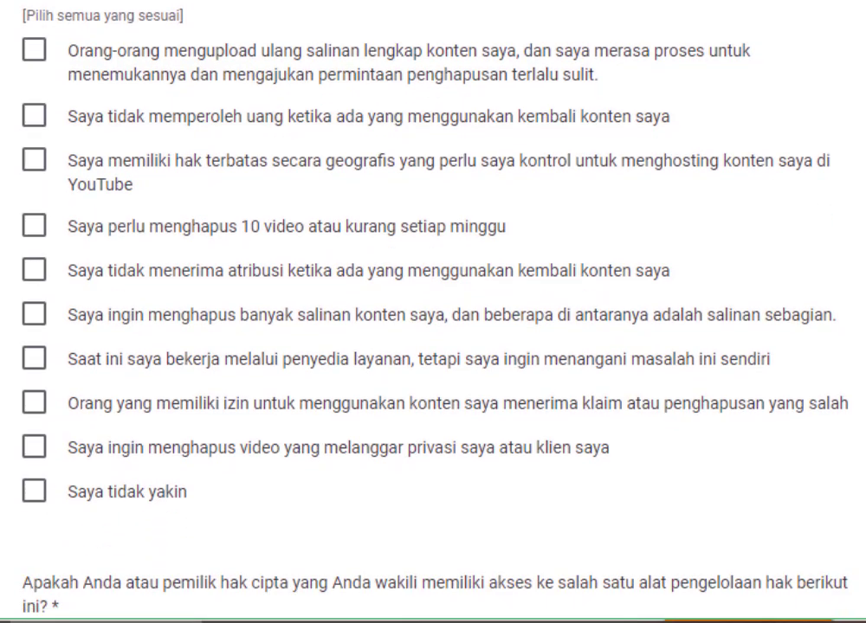
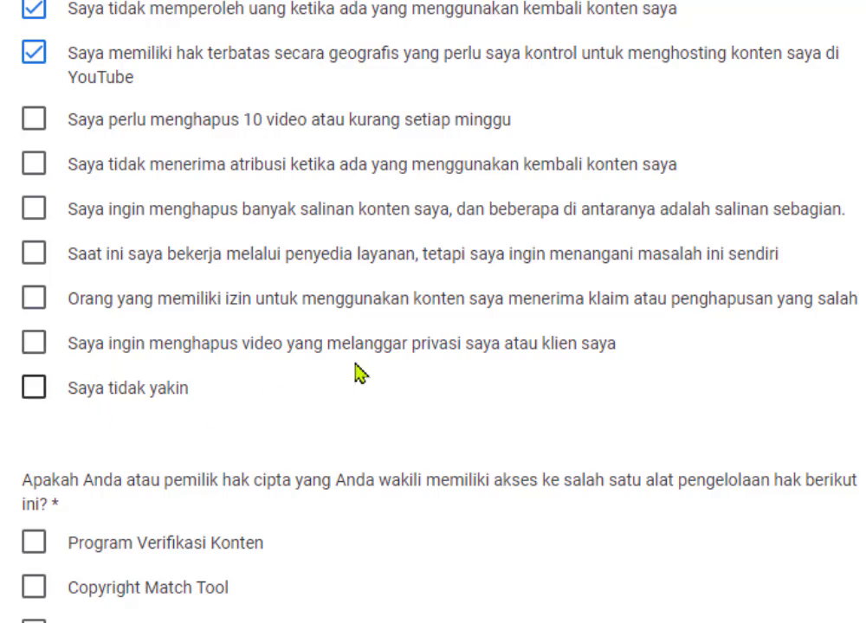
Answer the rights-management tools question with 'Tidak satu pun' (none of them).
scroll(432, 312, up, 3)
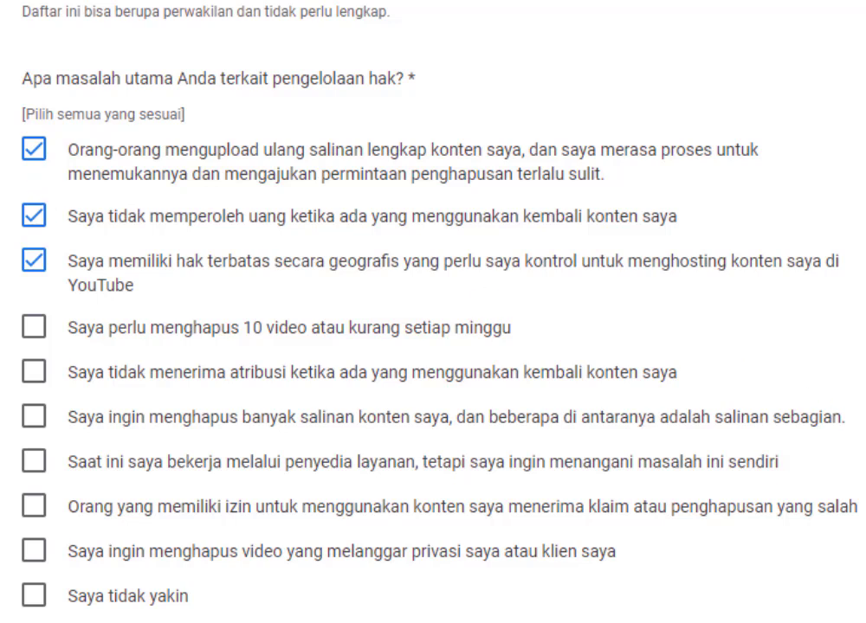
scroll(433, 312, down, 5)
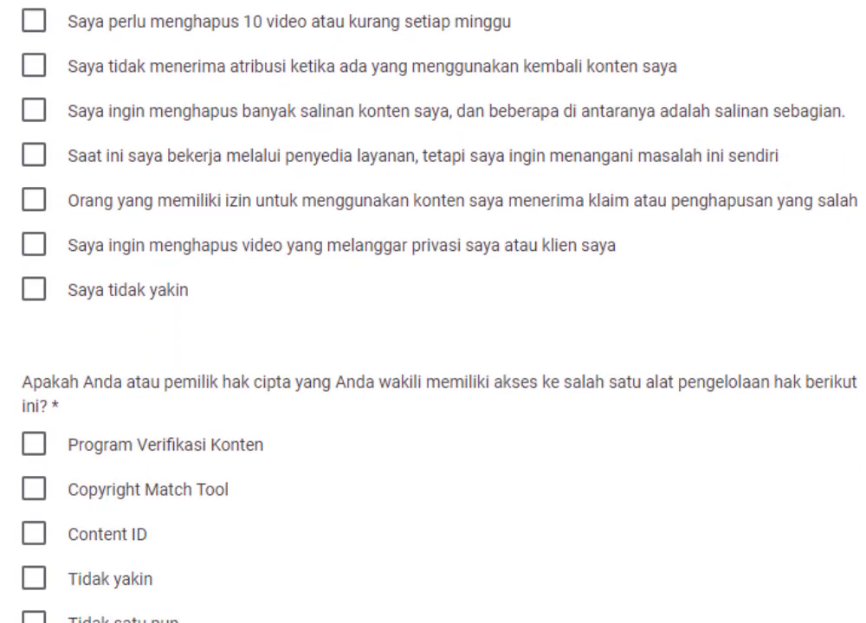
scroll(433, 312, down, 1)
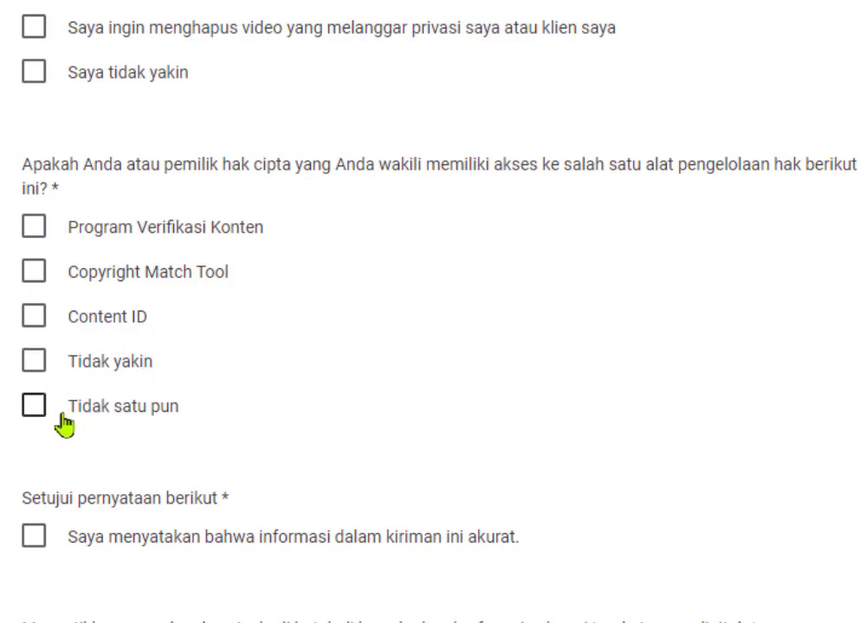
click(34, 411)
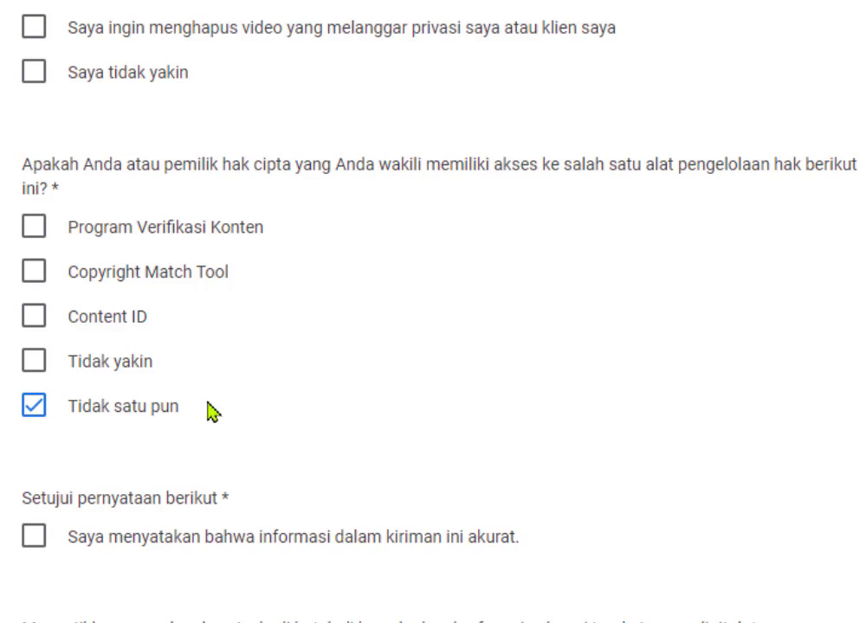
scroll(112, 290, down, 3)
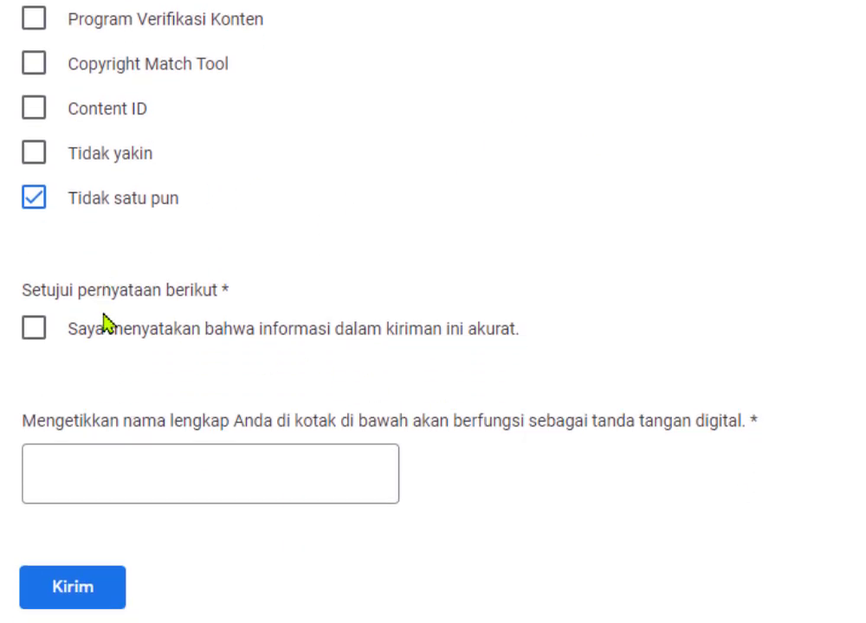
Tick the accuracy declaration and enter your full name as the signature.
click(35, 331)
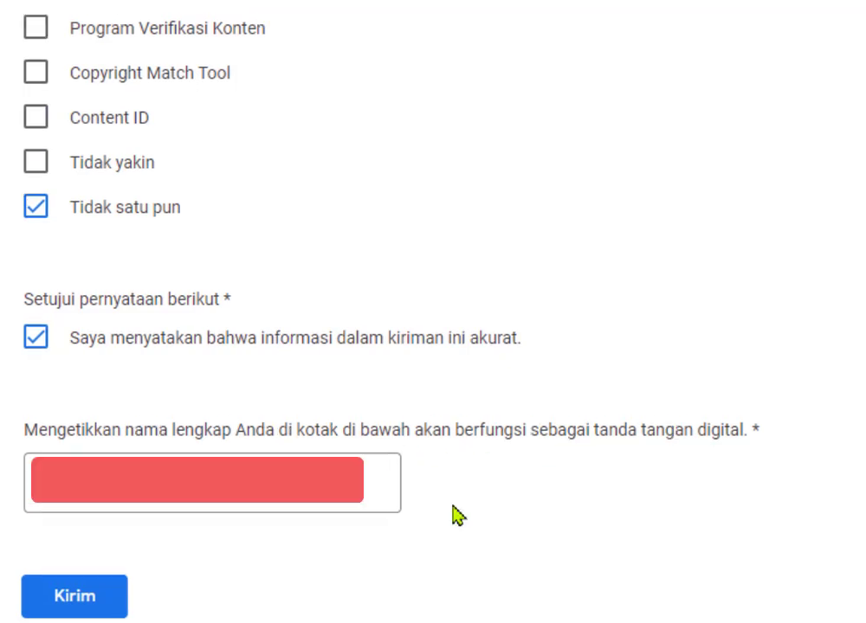
click(299, 507)
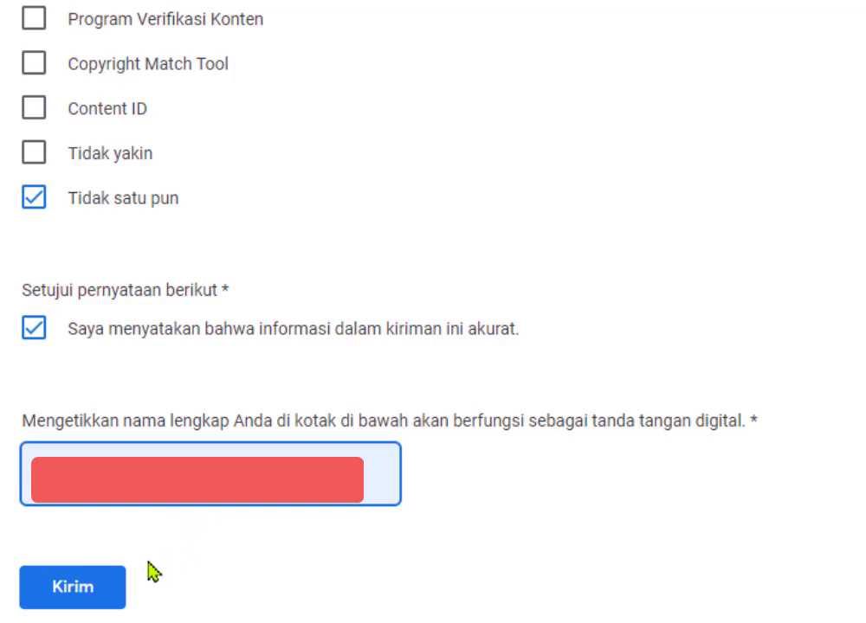
Submit the form with Kirim to reach the 'Email Anda telah dikirim' confirmation.
click(83, 585)
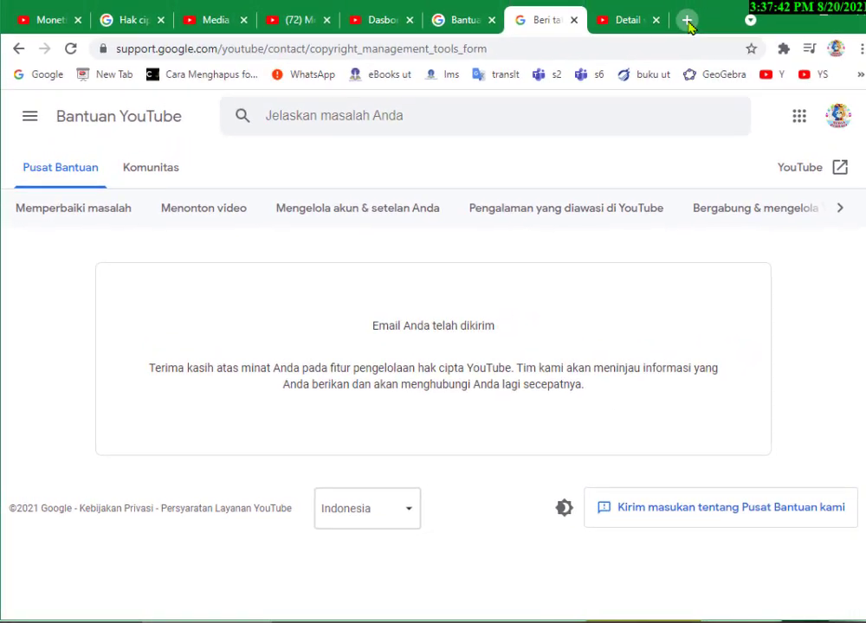
Load gmail.com in a new tab to find the 'Copyright Tools Application Received' email, then return to the YouTube channel.
click(687, 22)
text(gm)
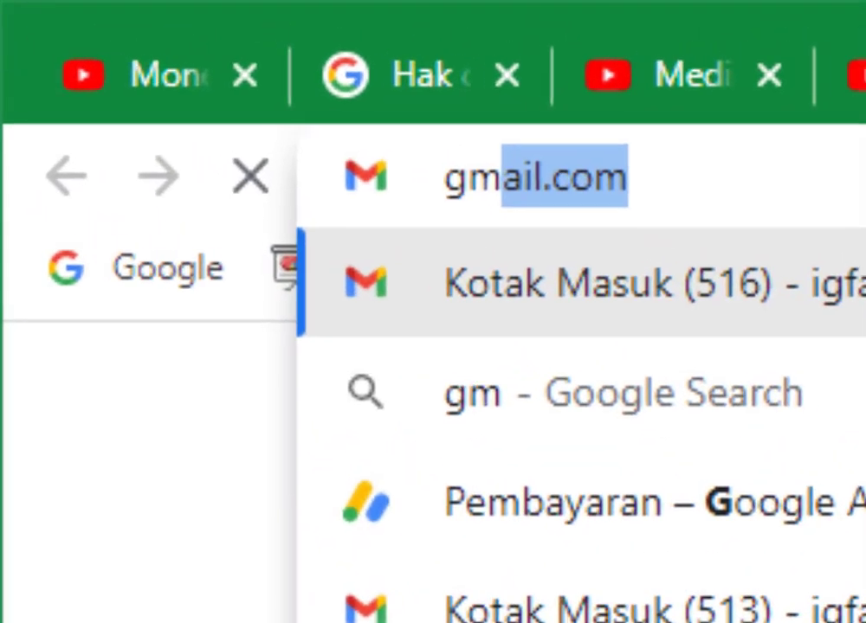
text(ail.com)
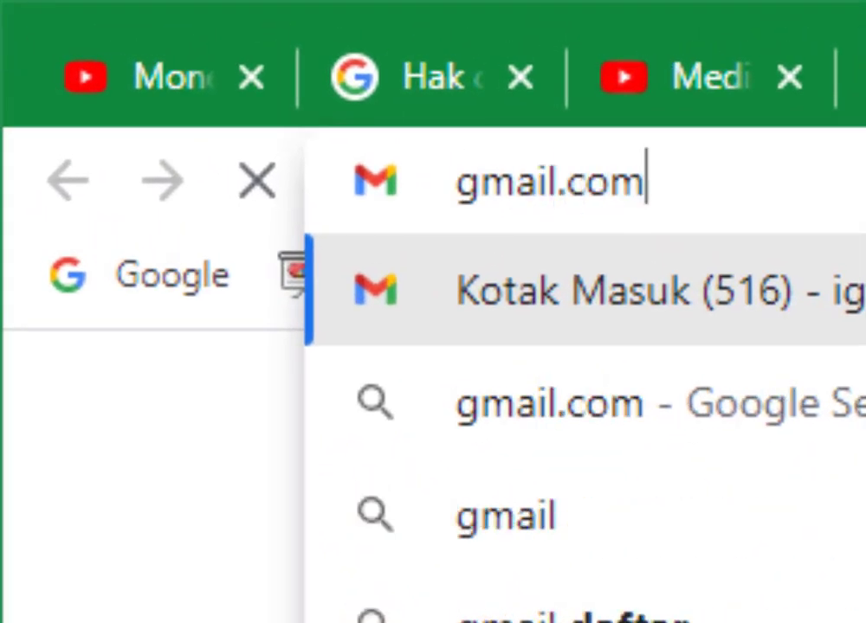
key(Return)
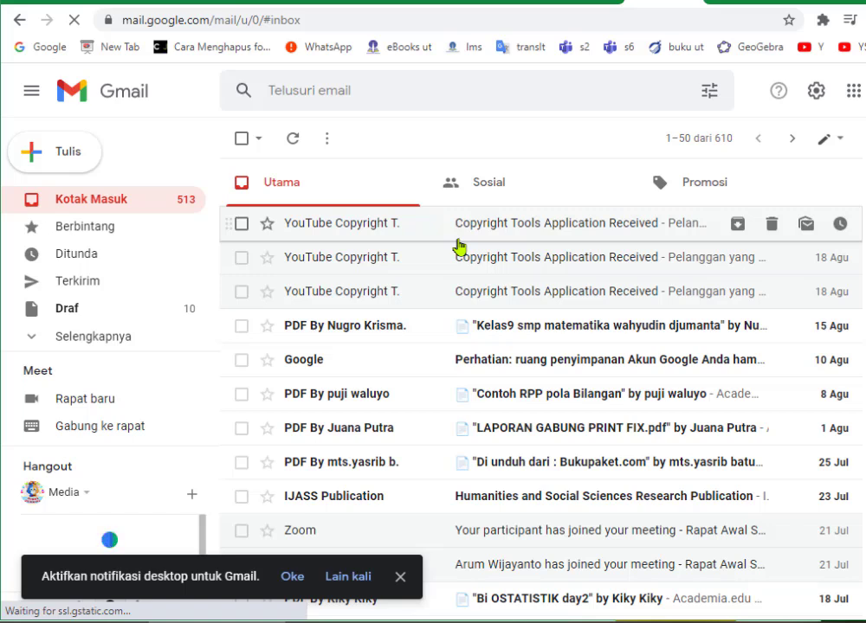
click(197, 2)
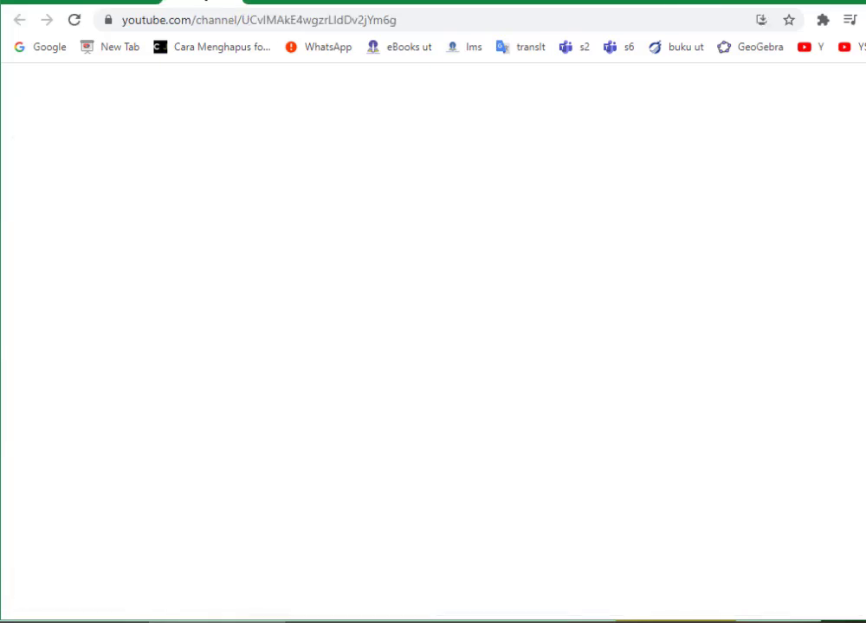